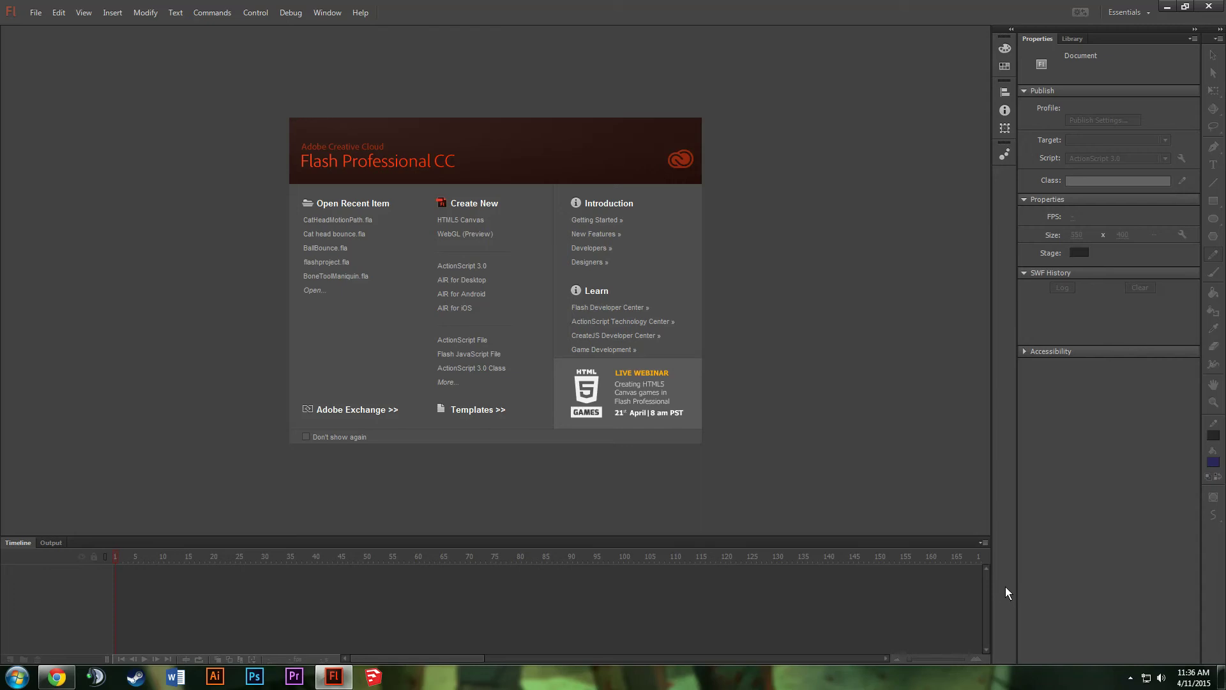
- Create a new ActionScript 3.0 document from the Welcome screen, giving a blank Untitled-13 stage
left_click(457, 266)
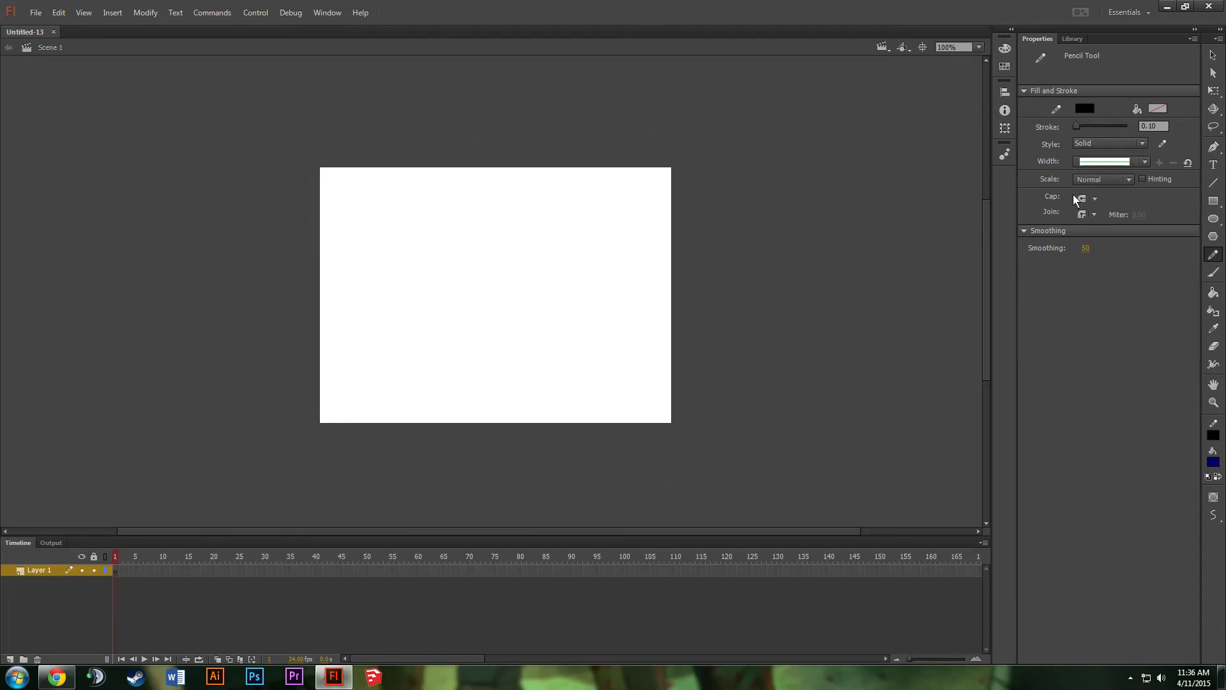
- In Chrome, search Google Images for 'scorpion'
left_click(56, 676)
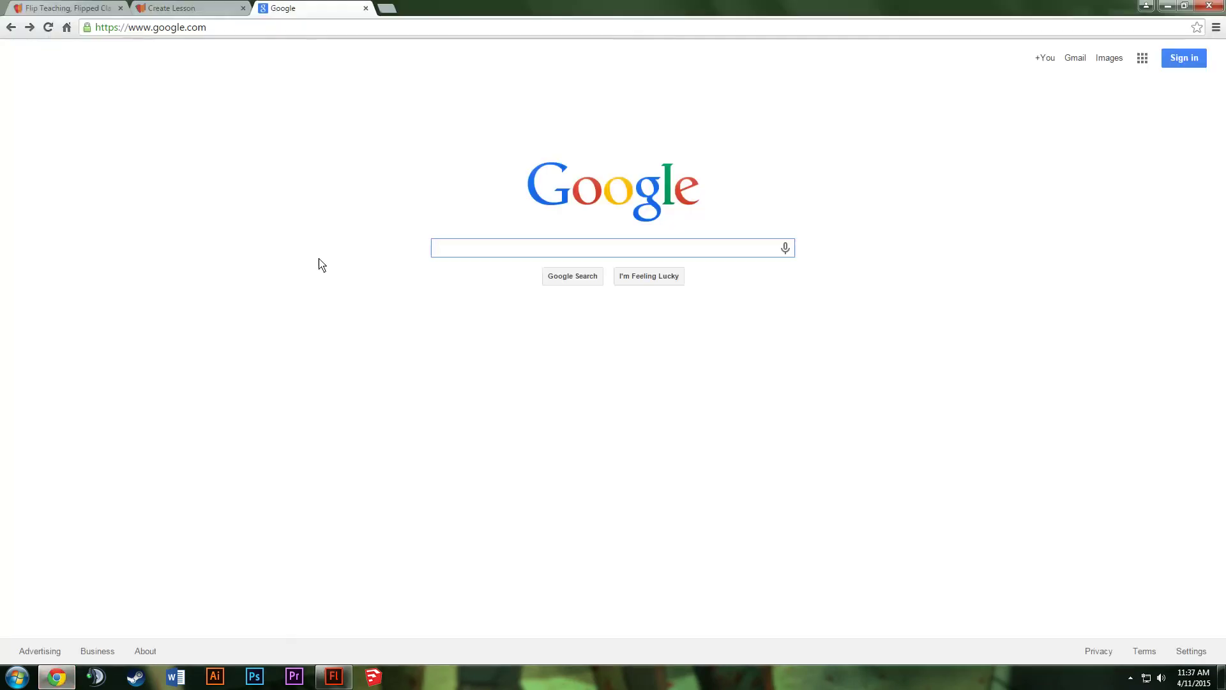
type("scorpion")
key("Return")
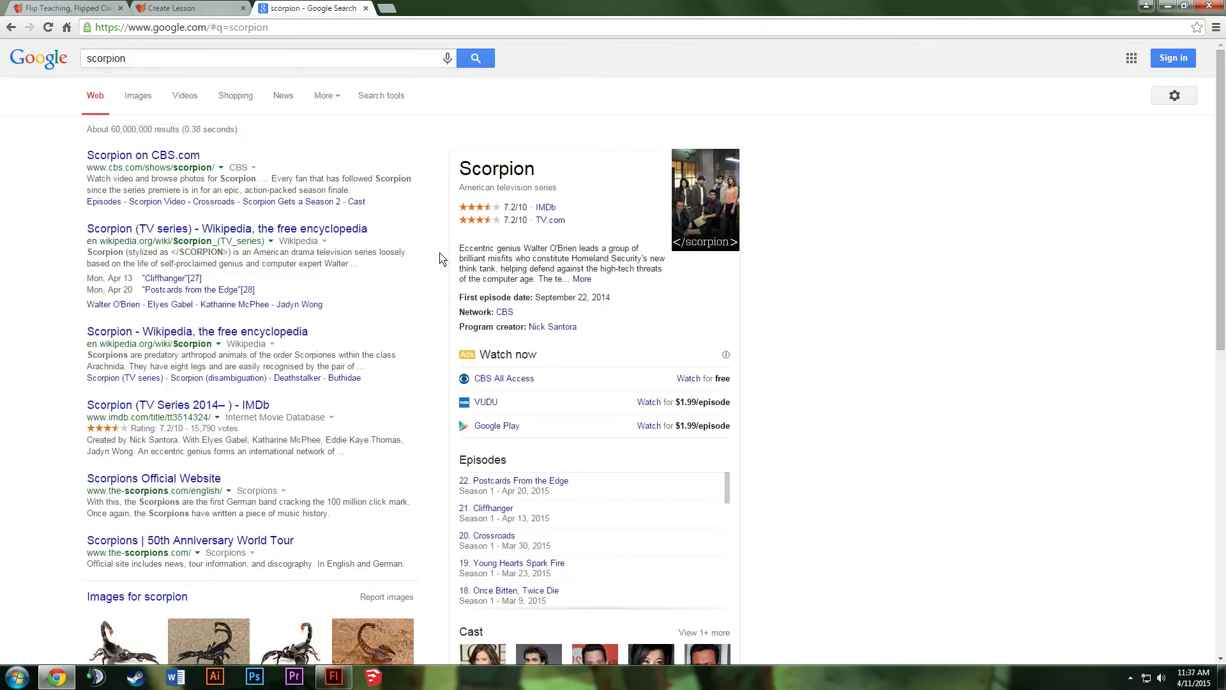
left_click(143, 112)
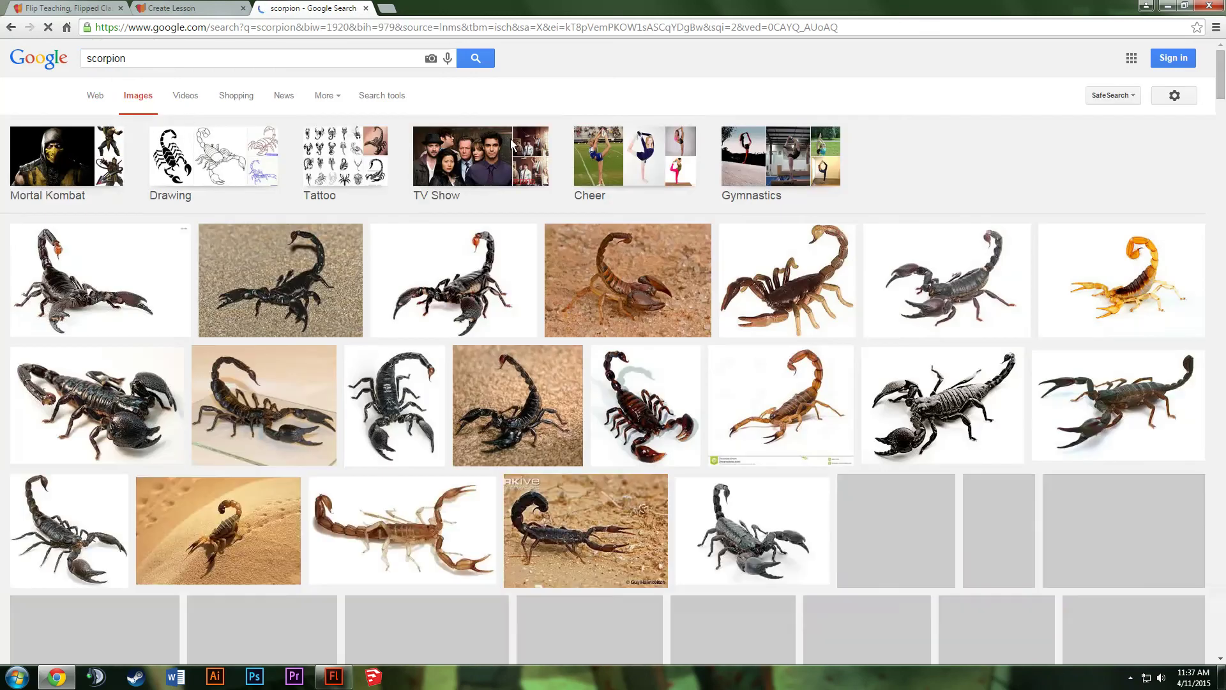
- Open a full-size scorpion photo, copy the image, and return to Flash
left_click(980, 299)
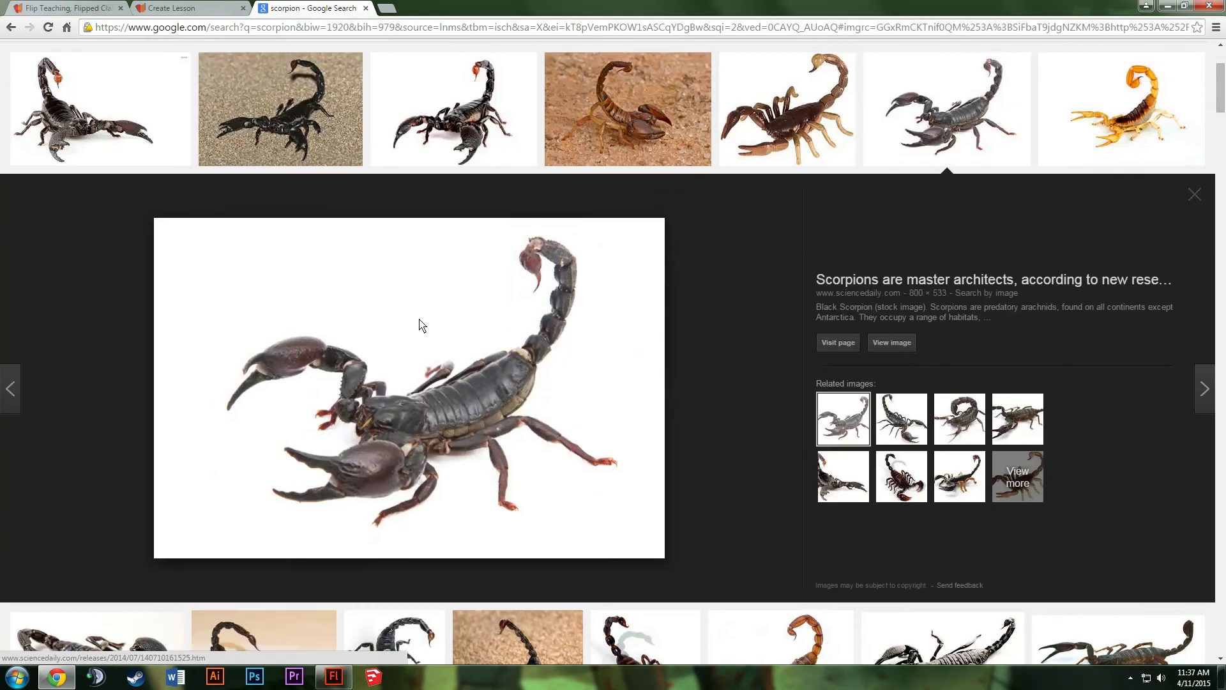
left_click(900, 341)
right_click(291, 209)
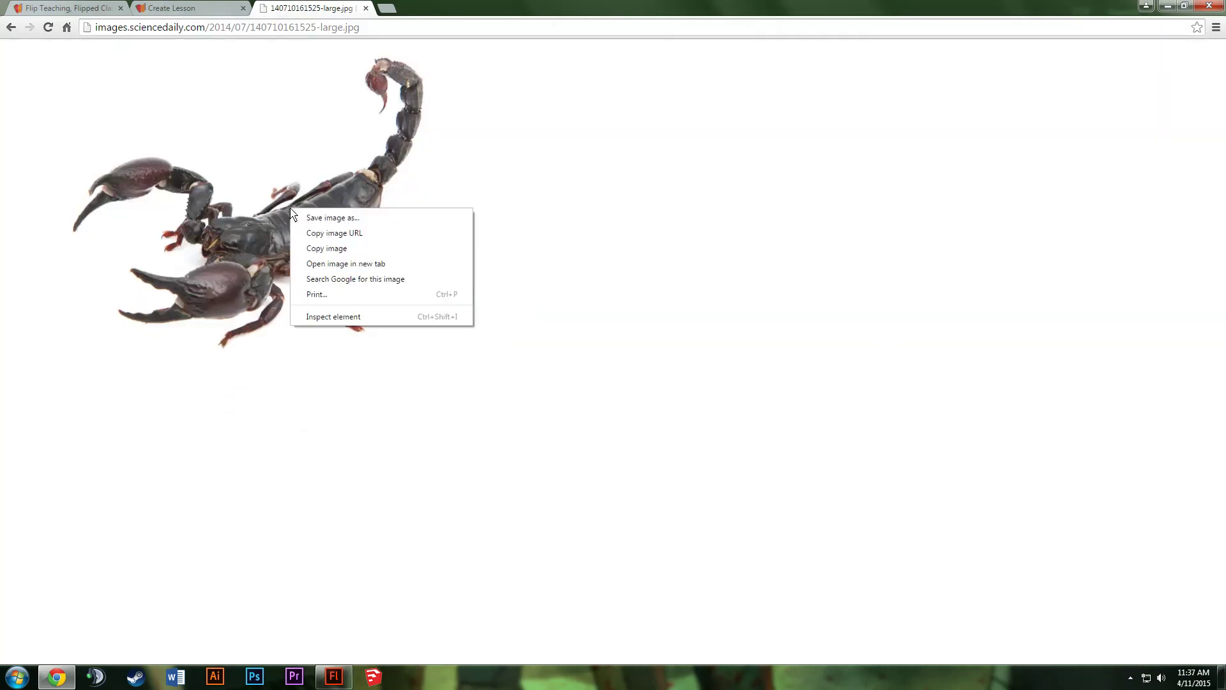
left_click(365, 250)
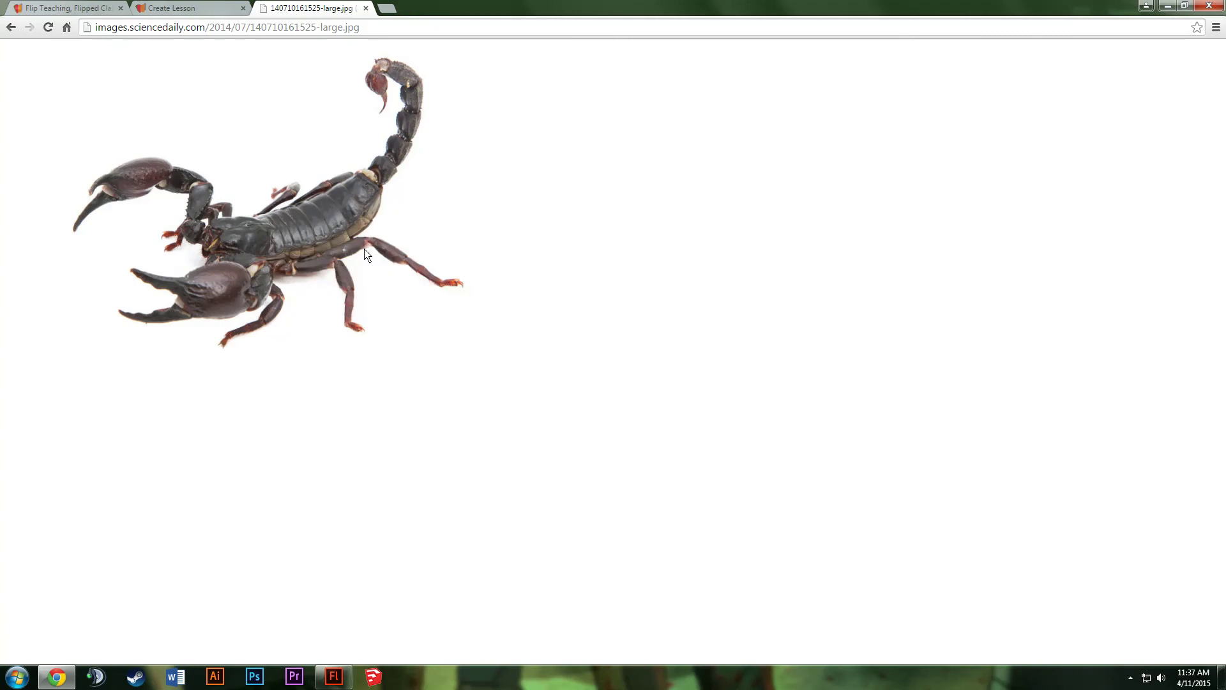
right_click(304, 203)
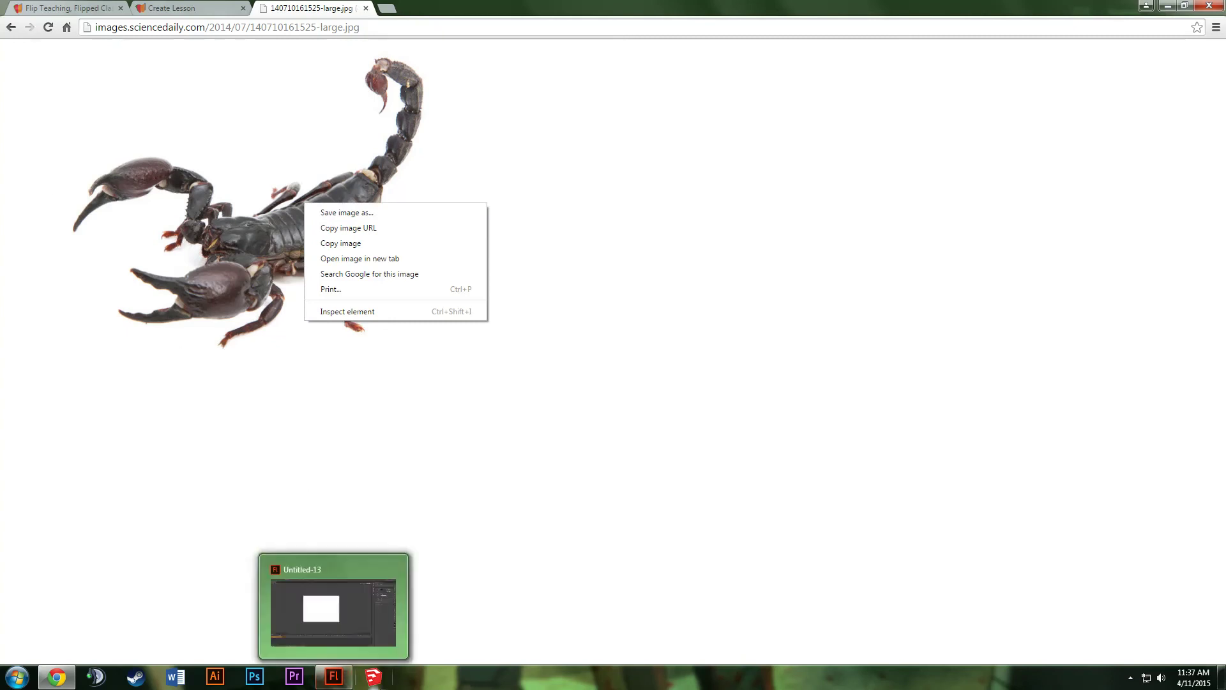
left_click(333, 680)
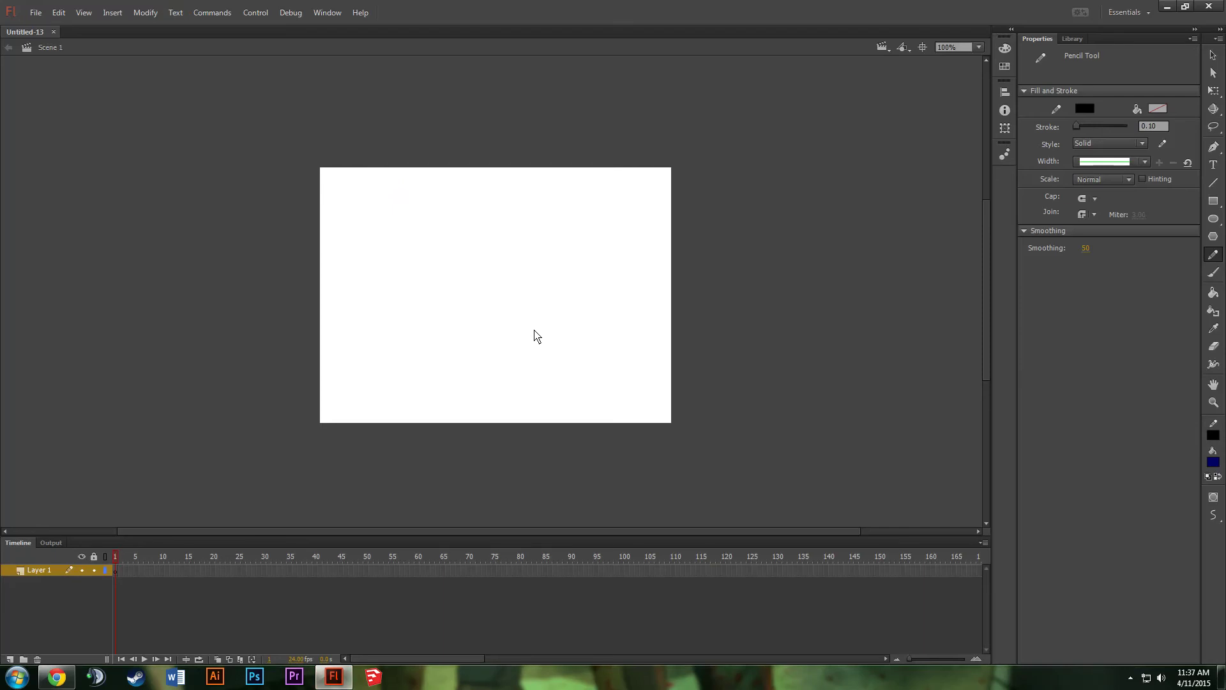
- Rename Layer 1 in the Timeline to 'Scorpion'
double_click(43, 570)
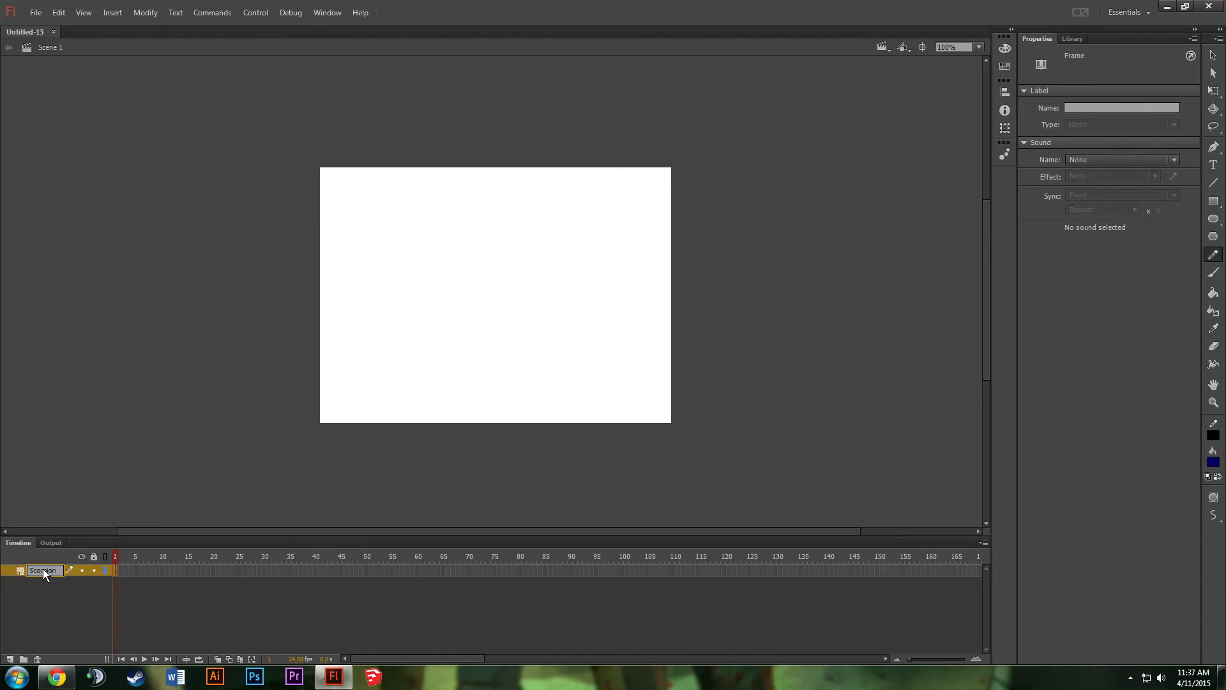
left_click(77, 468)
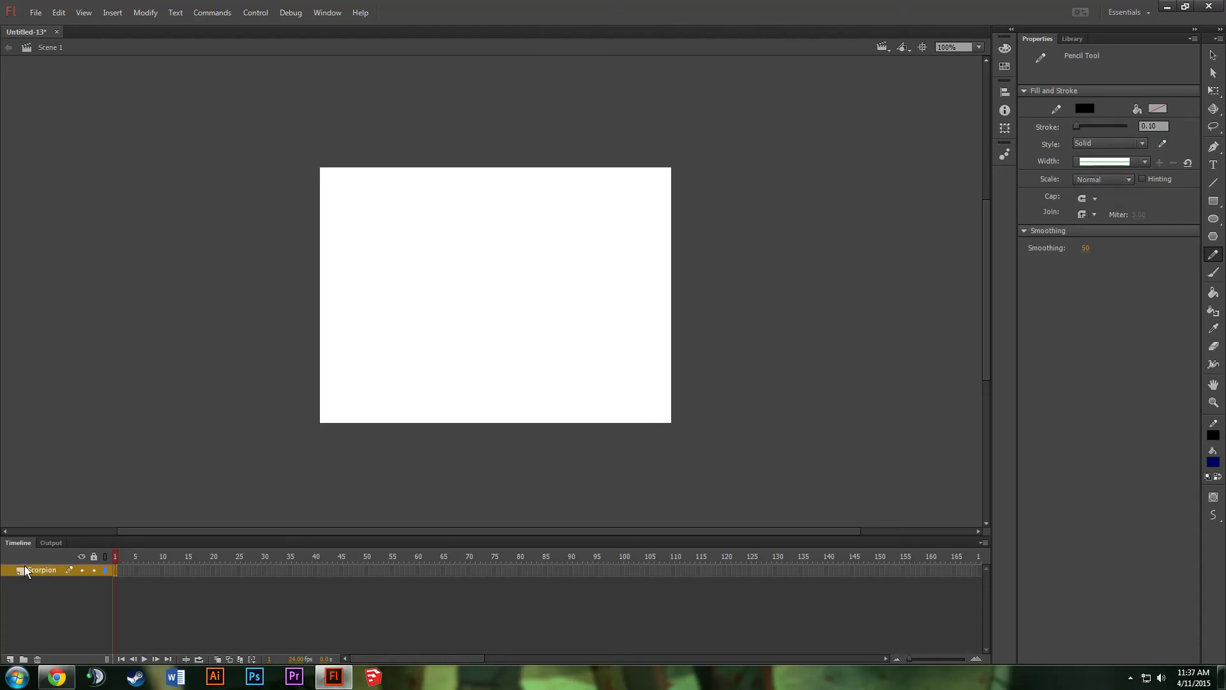
- Paste the copied scorpion photo into frame 1 of the Scorpion layer
left_click(115, 570)
left_click(121, 584)
left_click(115, 572)
key("ctrl+v")
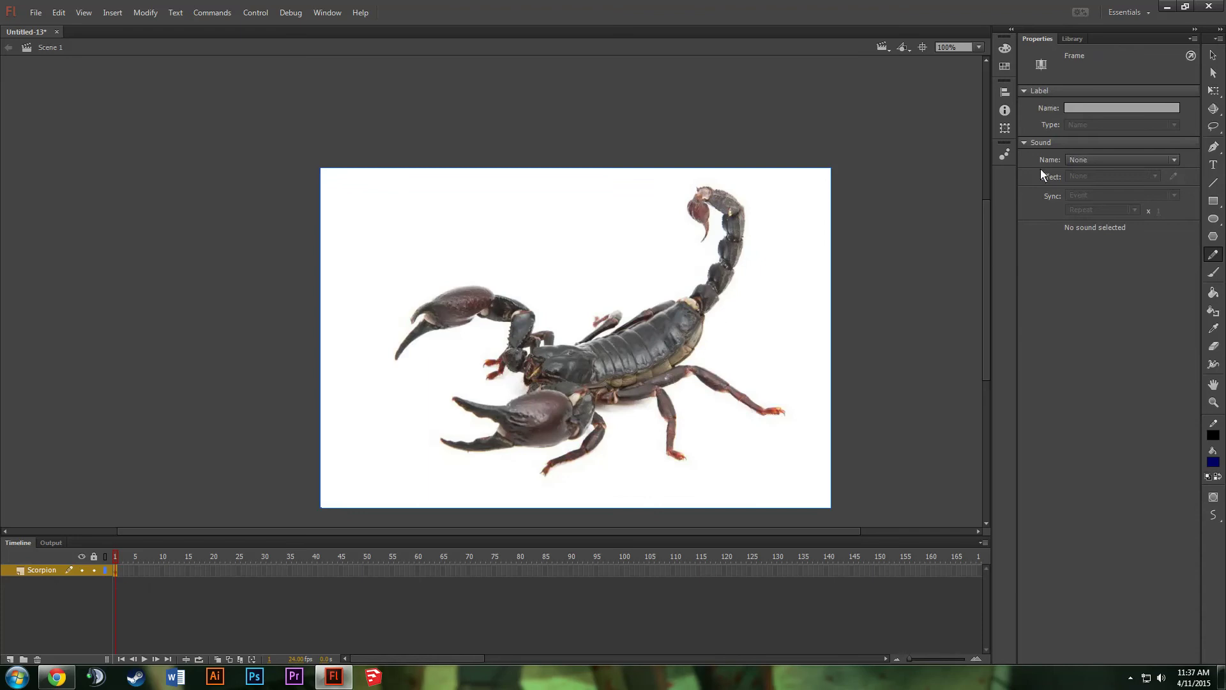
- Scale the scorpion bitmap down to about 112 × 75 and place it off the stage's upper right
left_click(1213, 90)
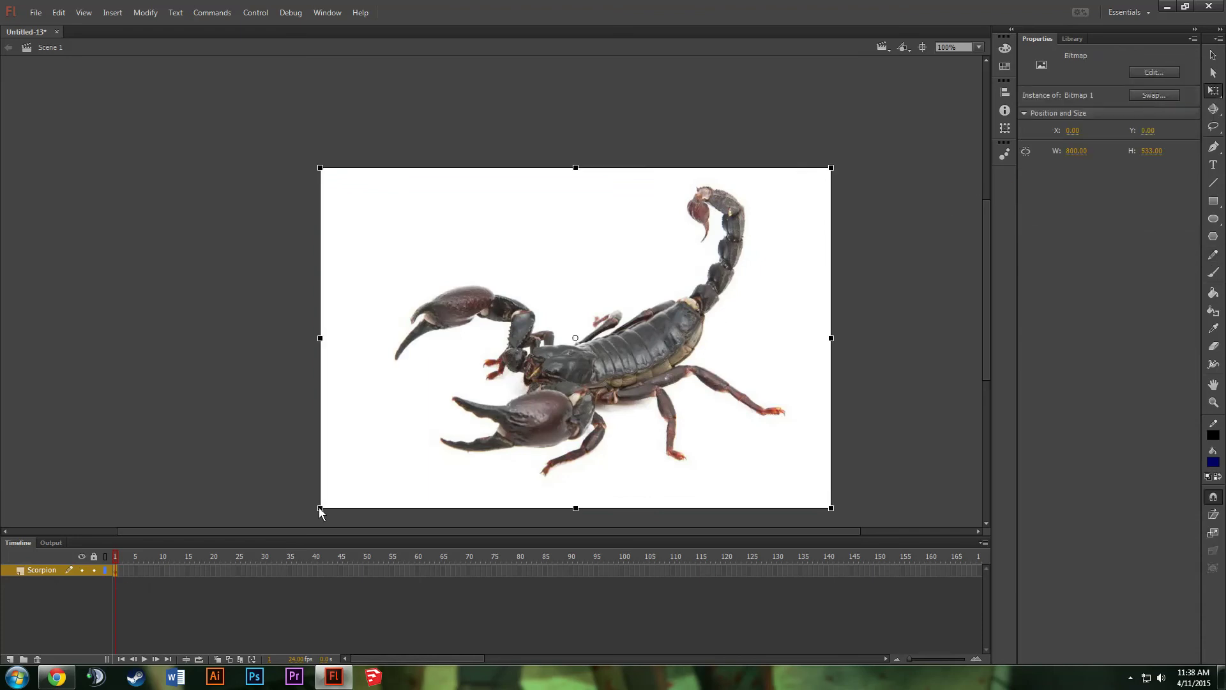
left_click_drag(319, 508, 539, 388)
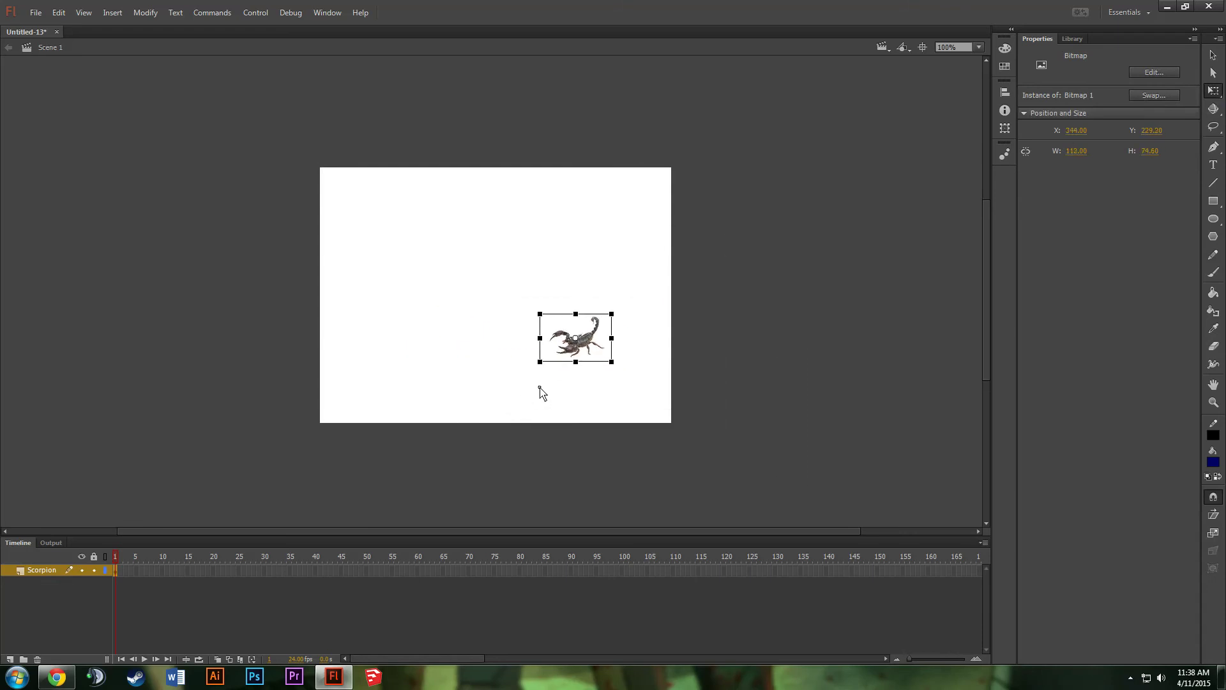
left_click_drag(583, 345, 728, 201)
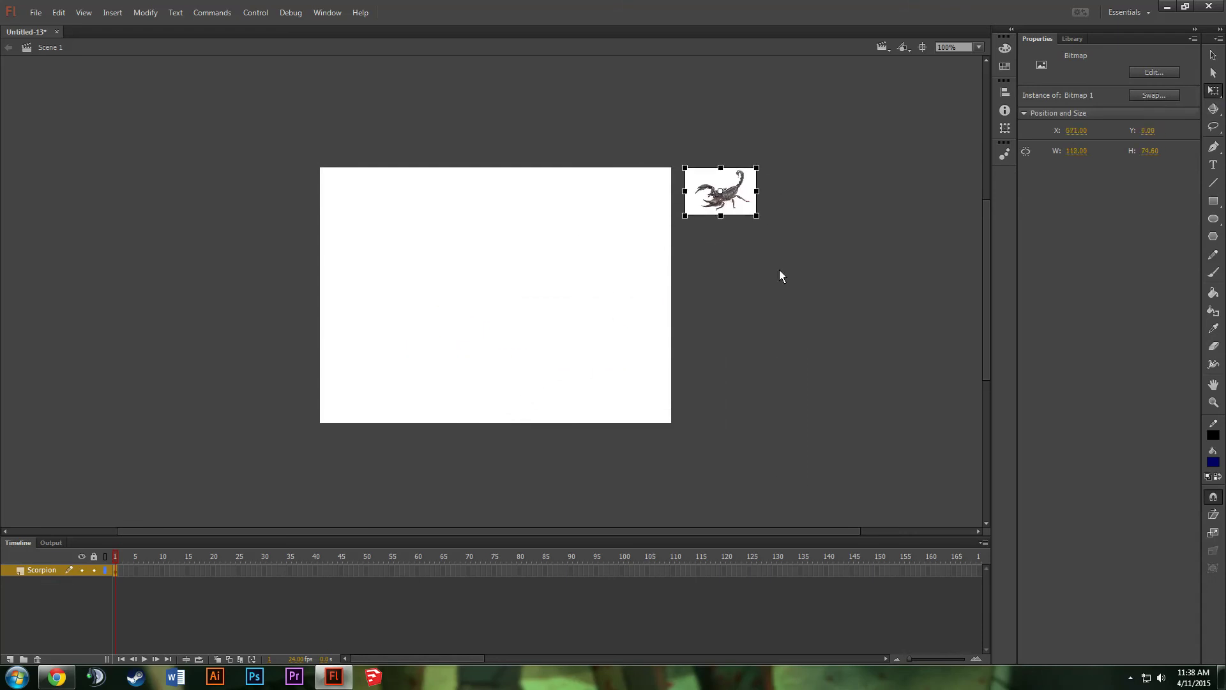
left_click_drag(743, 203, 773, 218)
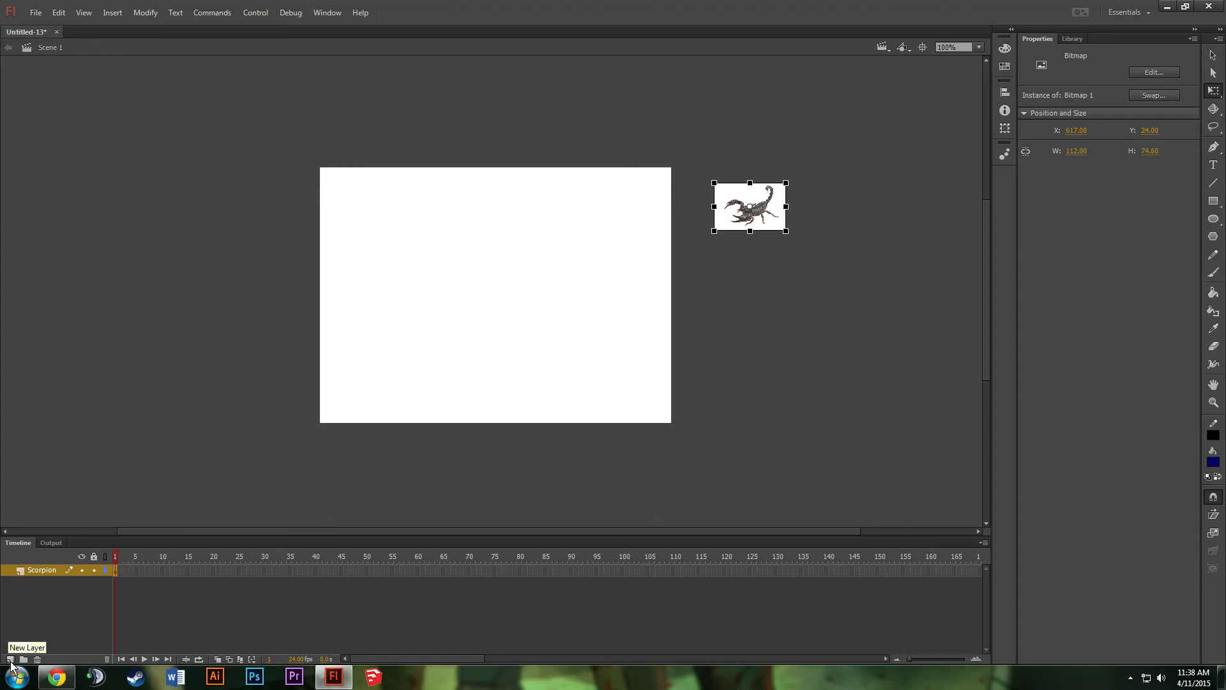
- Add a new layer named 'Path' above Scorpion and switch to the Pencil tool
left_click(11, 659)
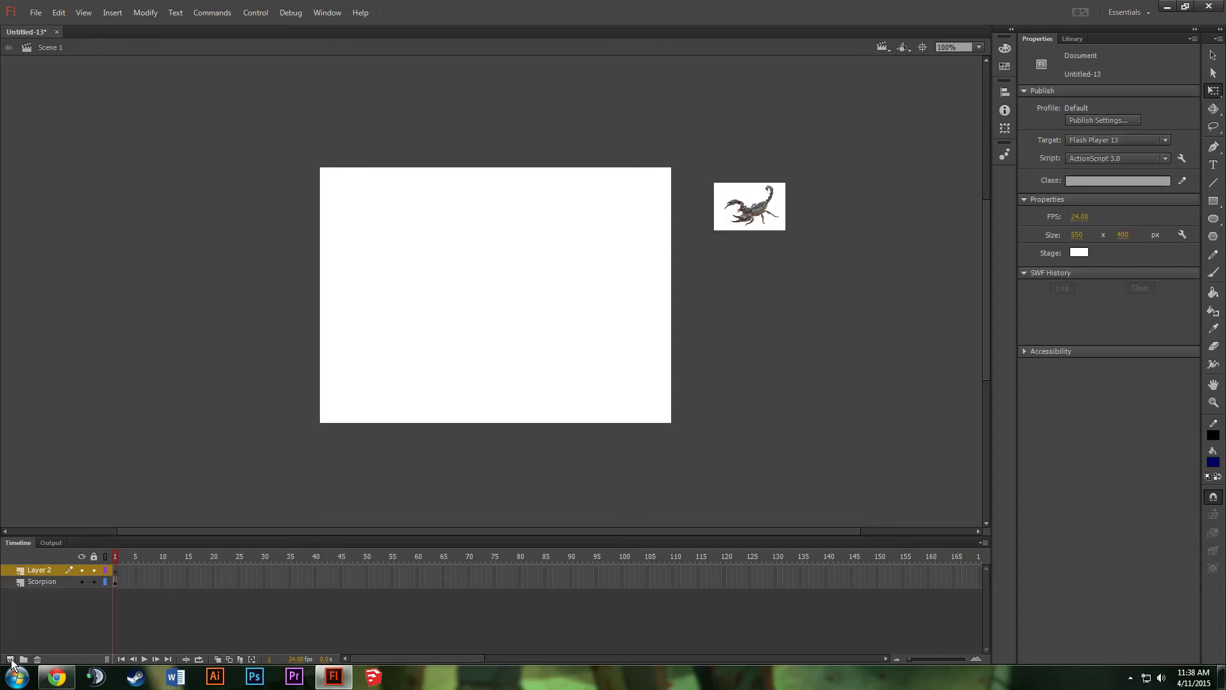
left_click(41, 571)
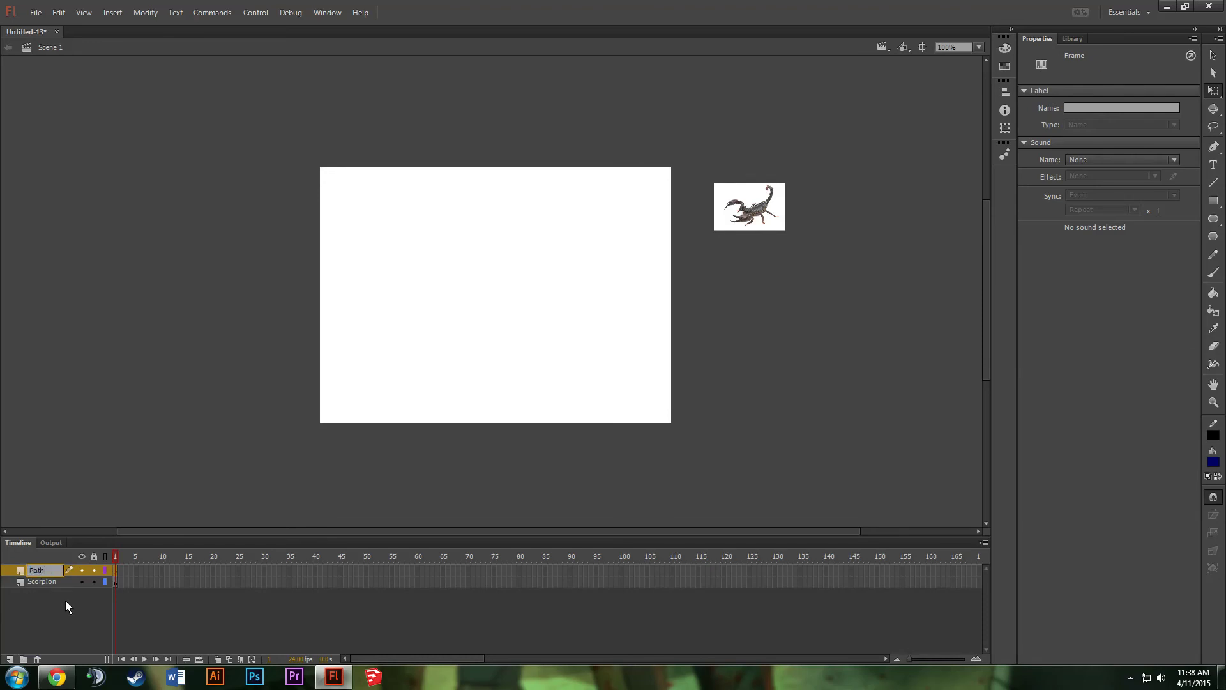
left_click(71, 494)
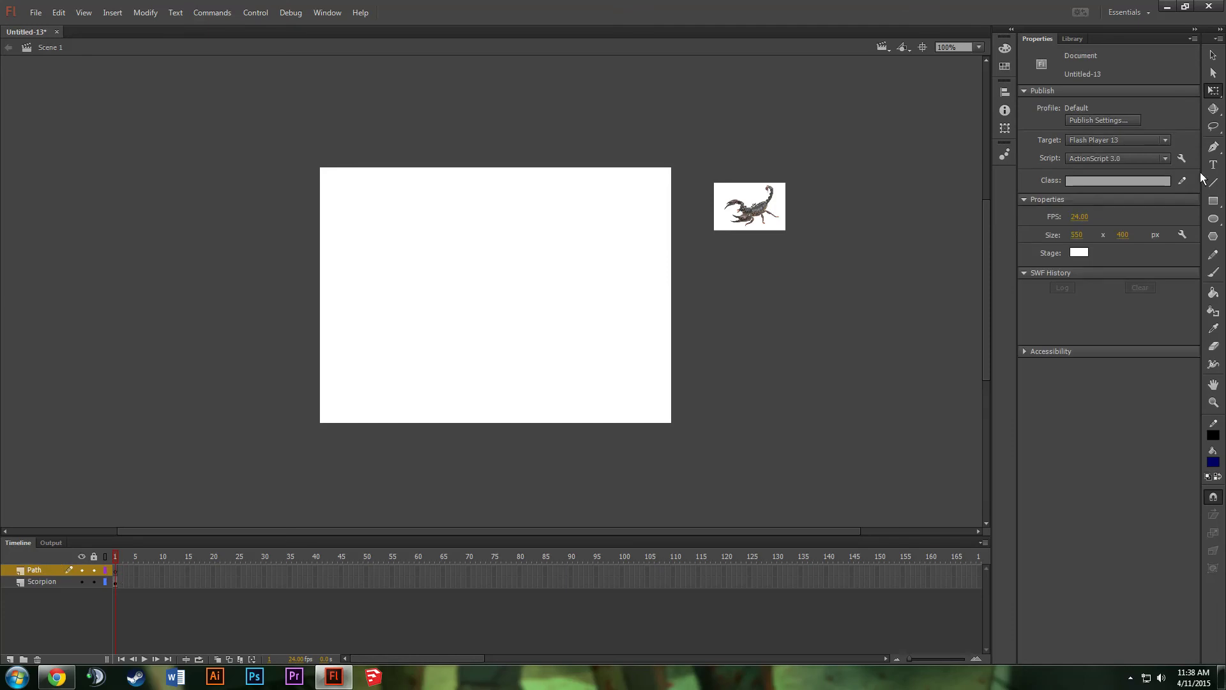
left_click(1215, 257)
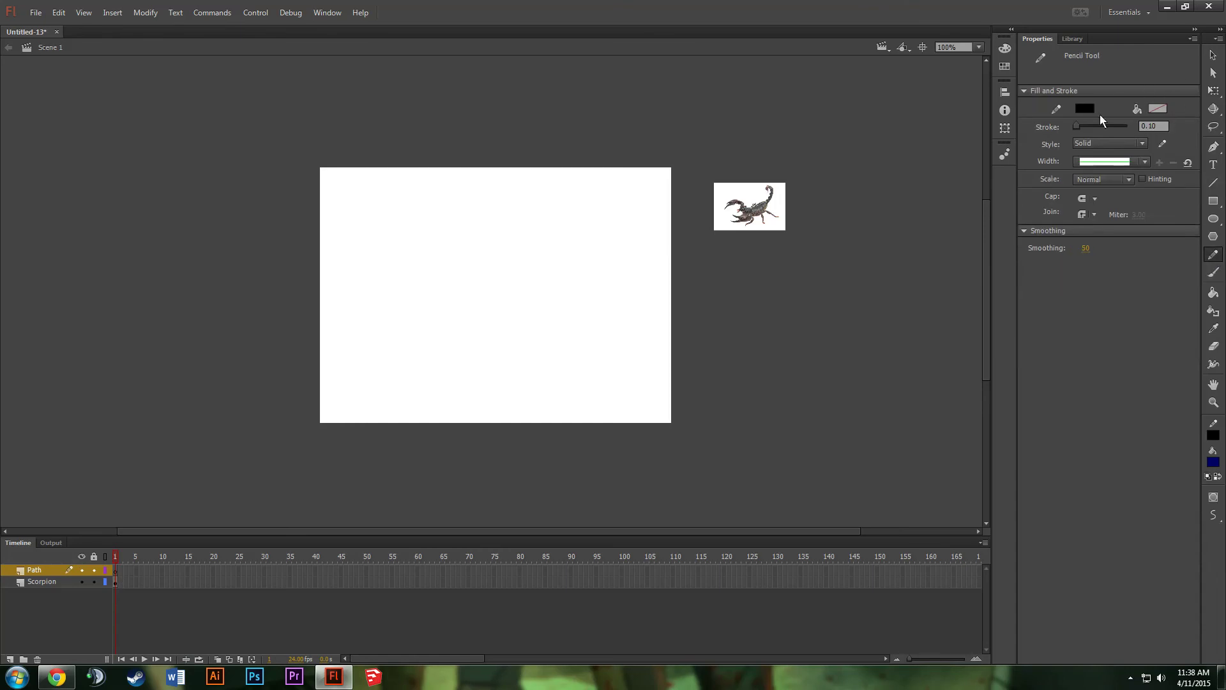
left_click(1084, 109)
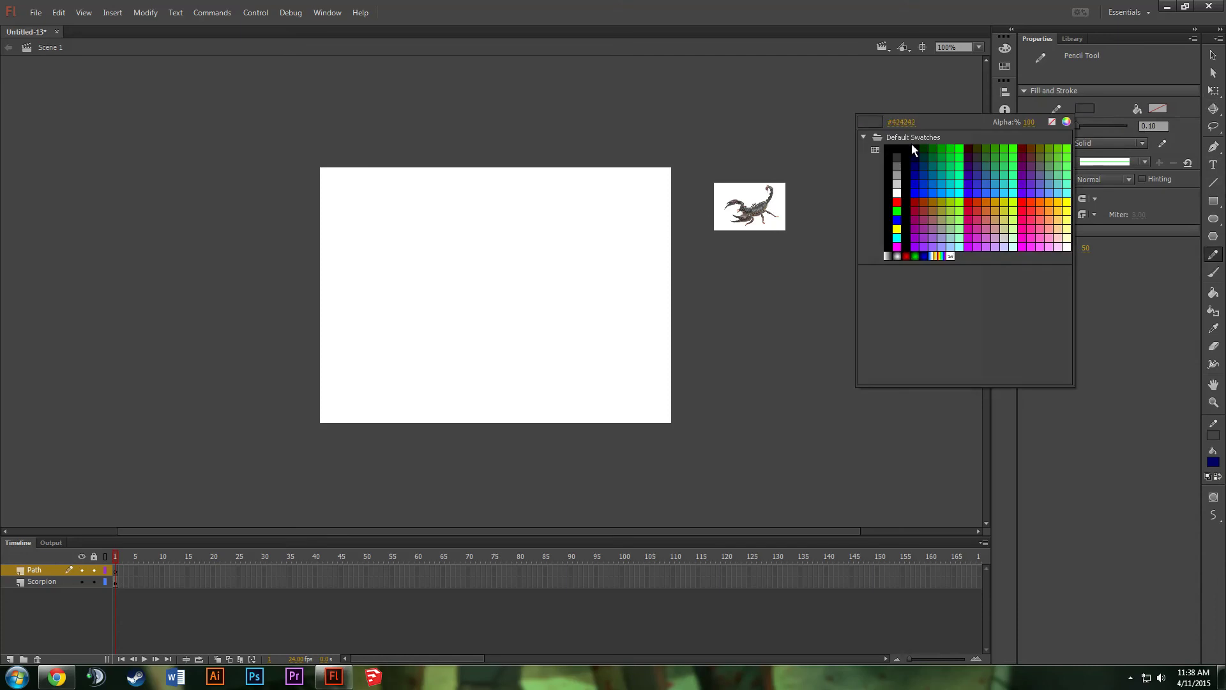
left_click(905, 147)
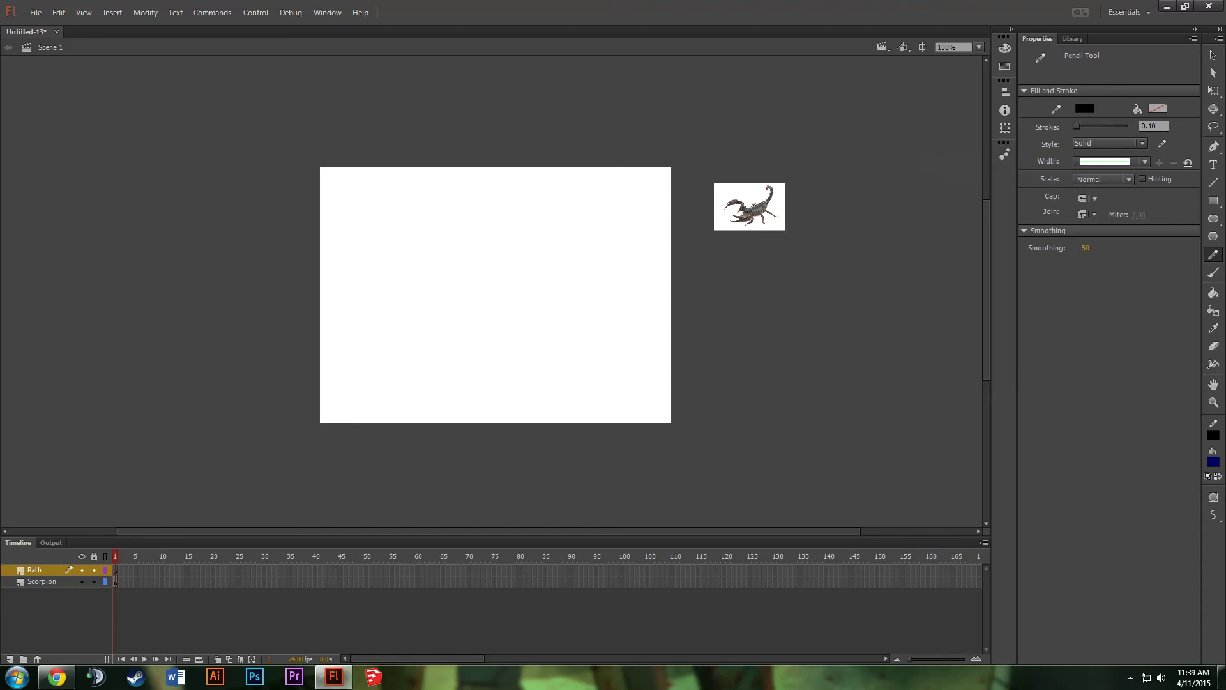
left_click(1213, 517)
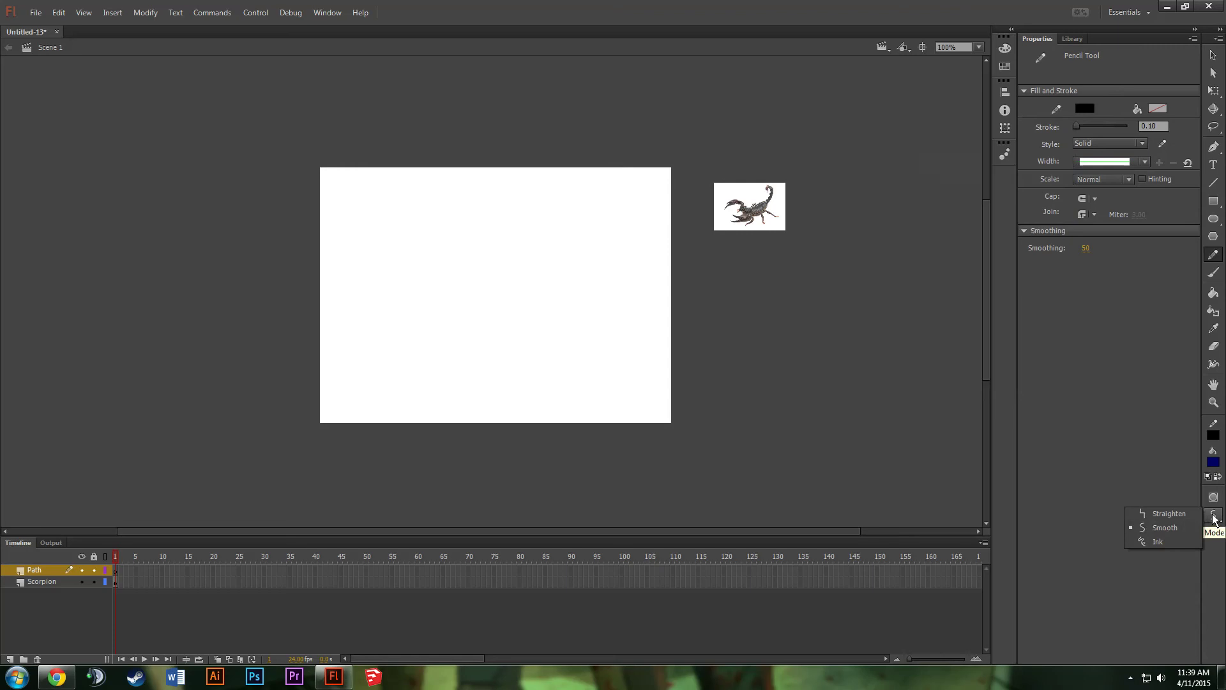
left_click(1159, 529)
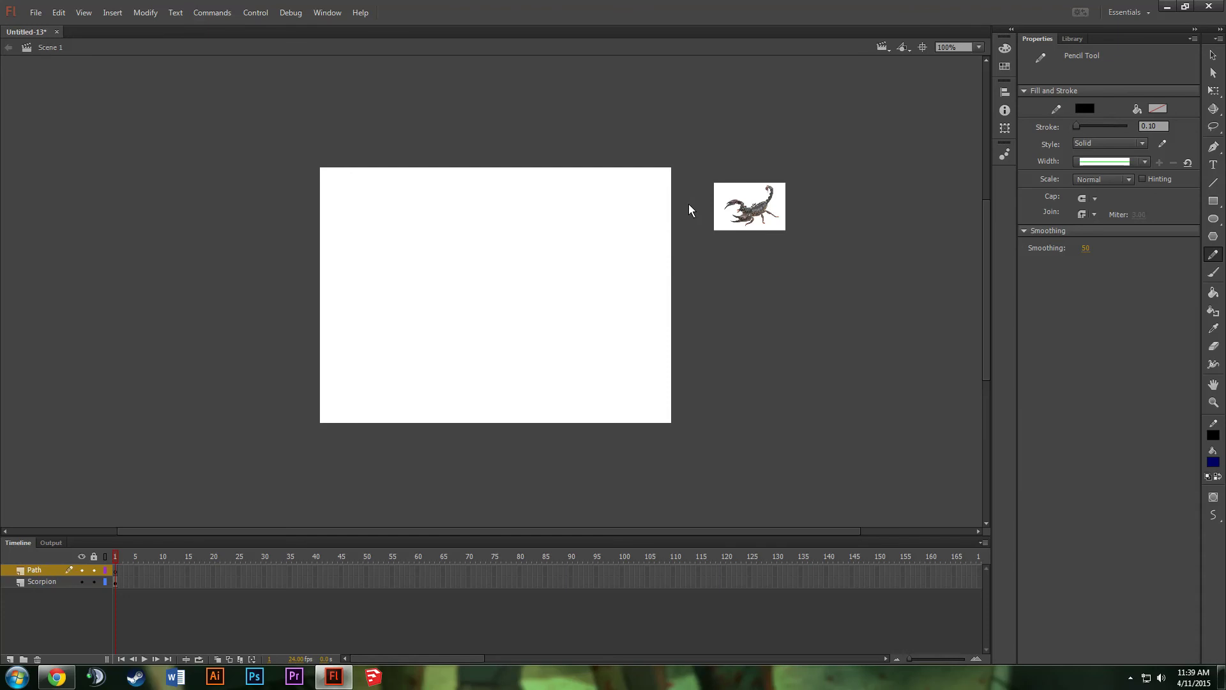
- Draw a long winding pencil line leftward from beside the scorpion across the stage
mouse_move(688, 203)
left_mouse_down()
mouse_move(595, 195)
mouse_move(578, 202)
mouse_move(581, 230)
mouse_move(562, 233)
mouse_move(540, 199)
mouse_move(529, 220)
mouse_move(560, 254)
mouse_move(626, 267)
mouse_move(609, 288)
mouse_move(640, 310)
mouse_move(643, 333)
mouse_move(597, 342)
mouse_move(603, 308)
mouse_move(558, 317)
mouse_move(538, 360)
mouse_move(494, 382)
mouse_move(427, 382)
mouse_move(427, 347)
mouse_move(392, 349)
mouse_move(397, 383)
mouse_move(377, 385)
mouse_move(352, 361)
mouse_move(386, 327)
mouse_move(467, 307)
mouse_move(459, 264)
mouse_move(396, 268)
mouse_move(414, 308)
mouse_move(363, 274)
mouse_move(397, 245)
mouse_move(464, 231)
mouse_move(443, 211)
mouse_move(243, 216)
left_mouse_up()
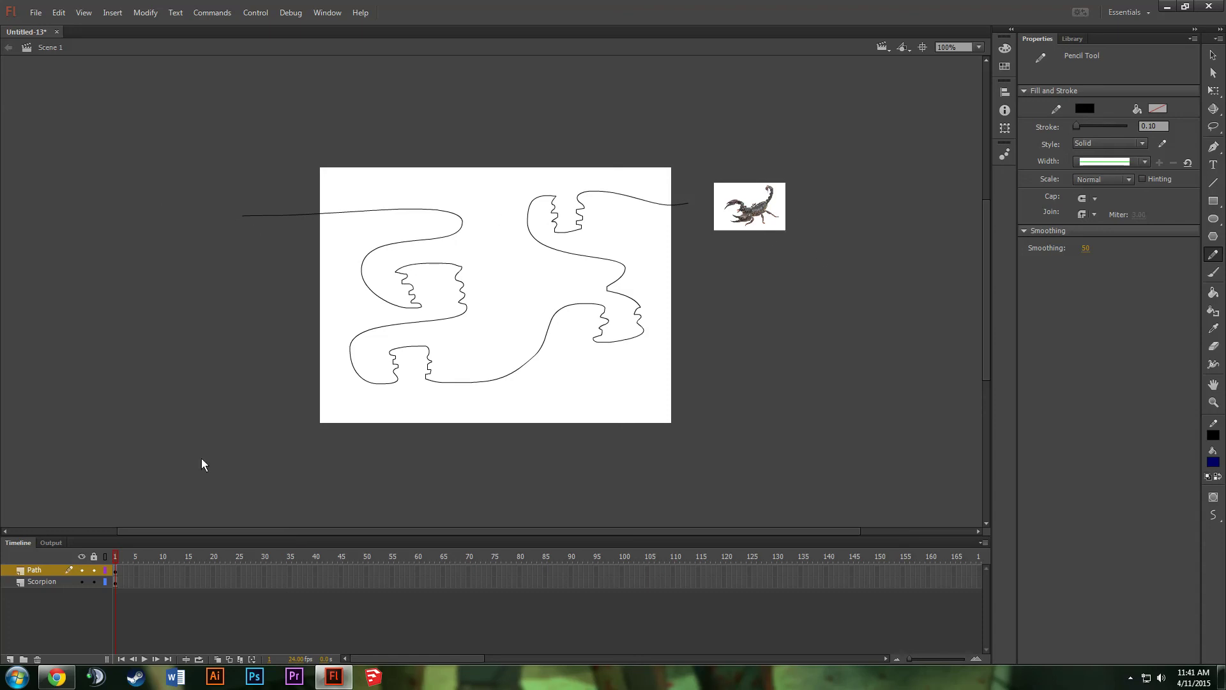
- Convert the scorpion bitmap into a Movie Clip symbol named 'Scorpion'
left_click(1213, 55)
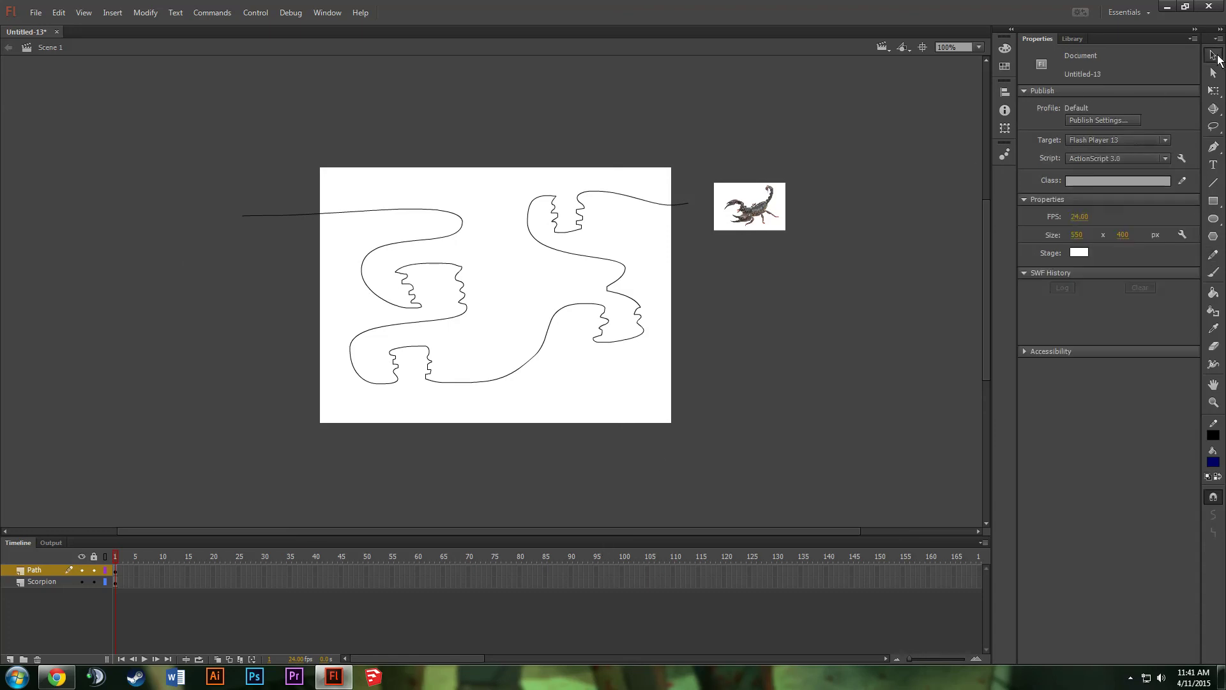
left_click(51, 583)
left_click(765, 210)
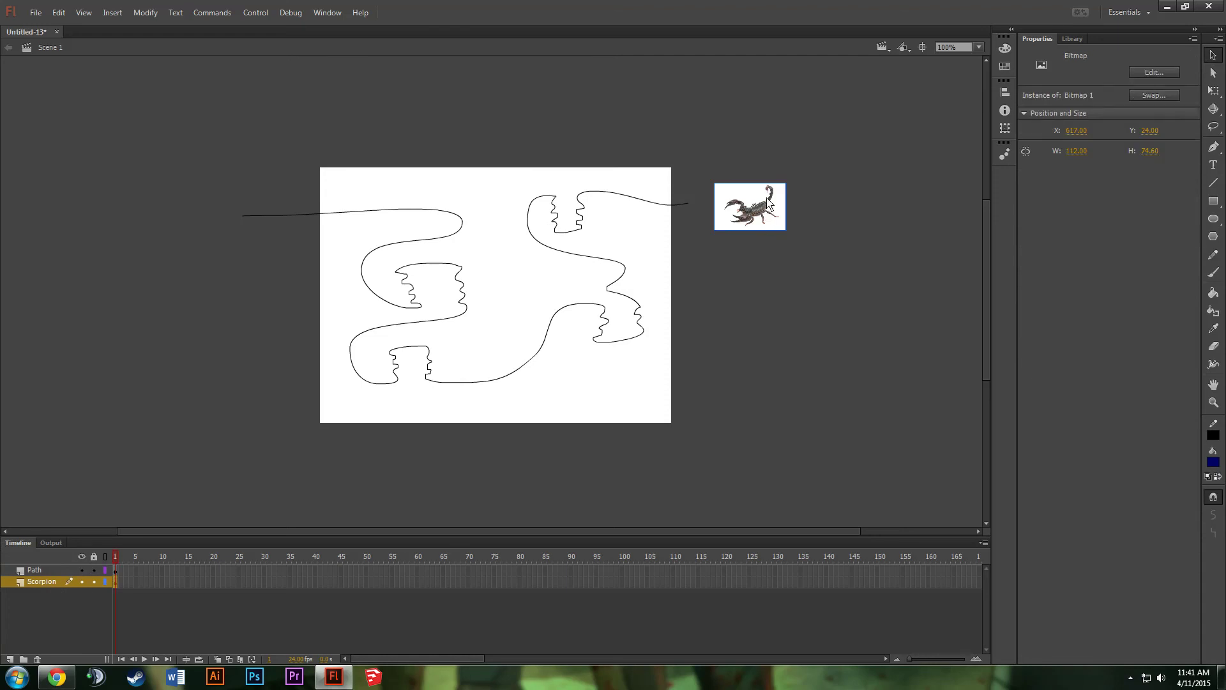
right_click(771, 203)
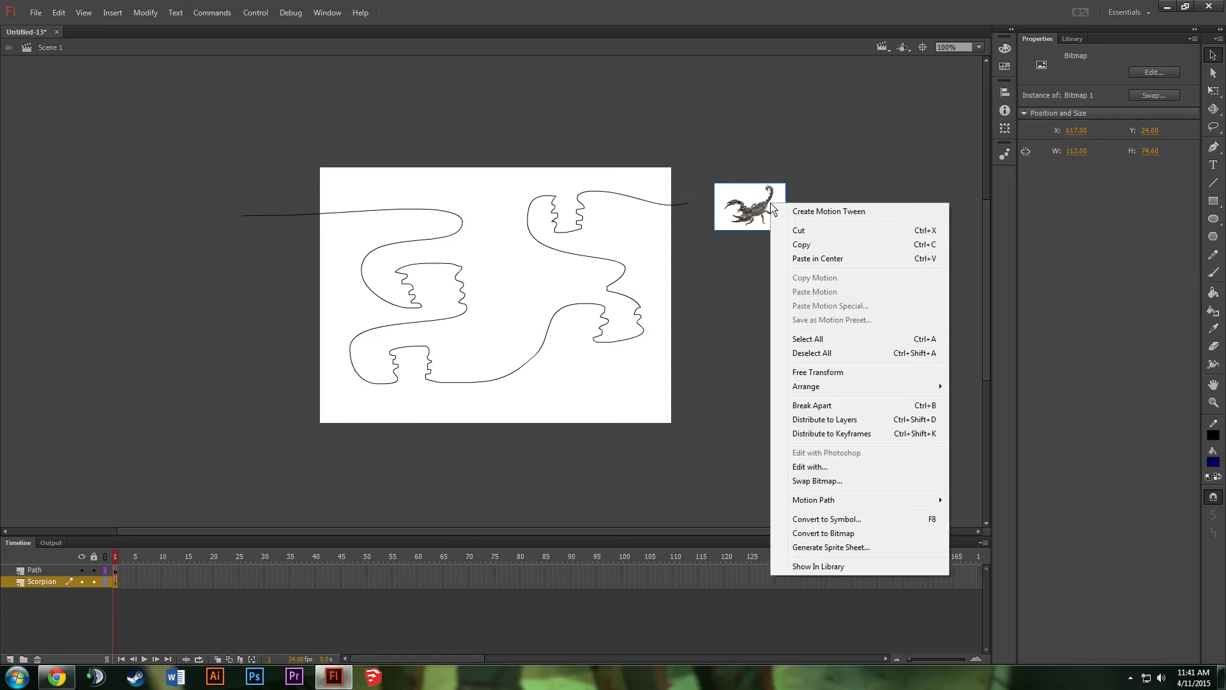
left_click(863, 523)
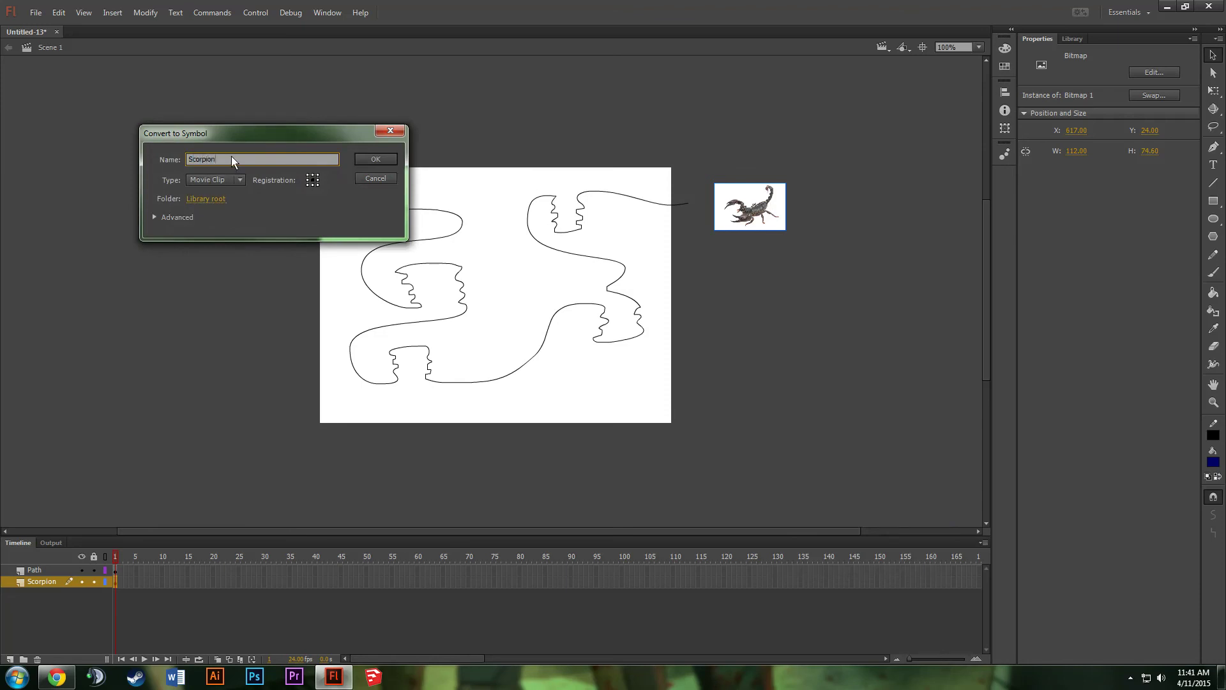
left_click(381, 159)
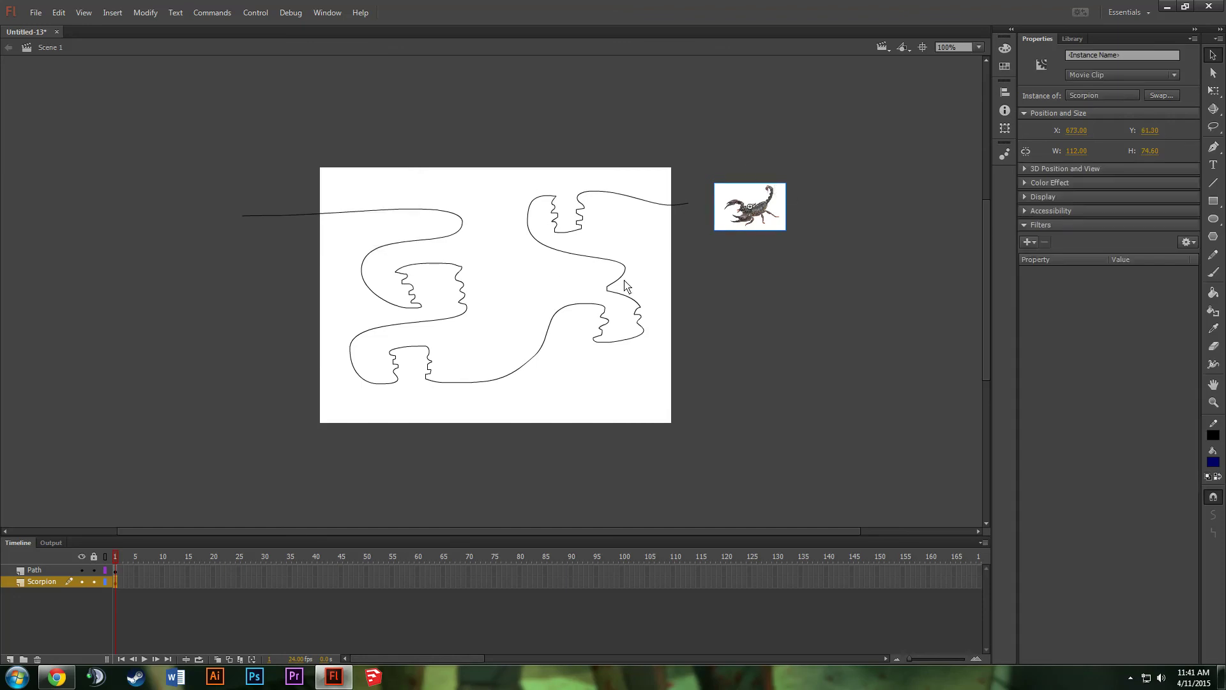
- Set the Path layer's type to Guide from its layer context menu
left_click(35, 569)
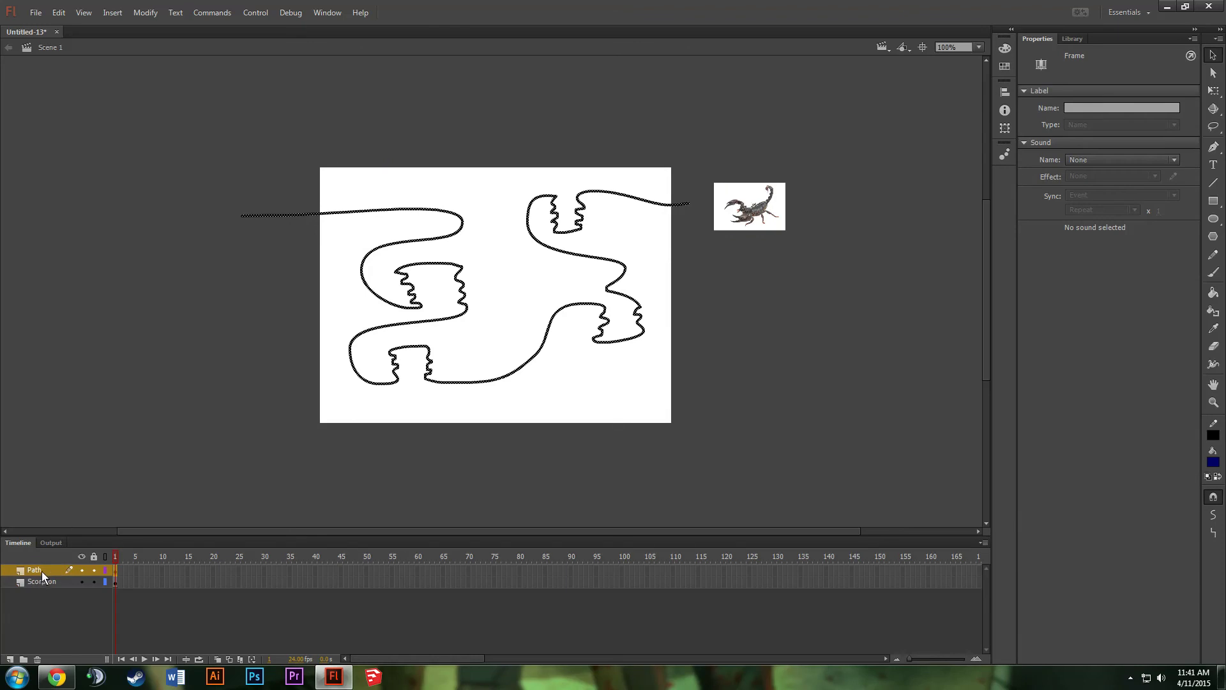
right_click(44, 567)
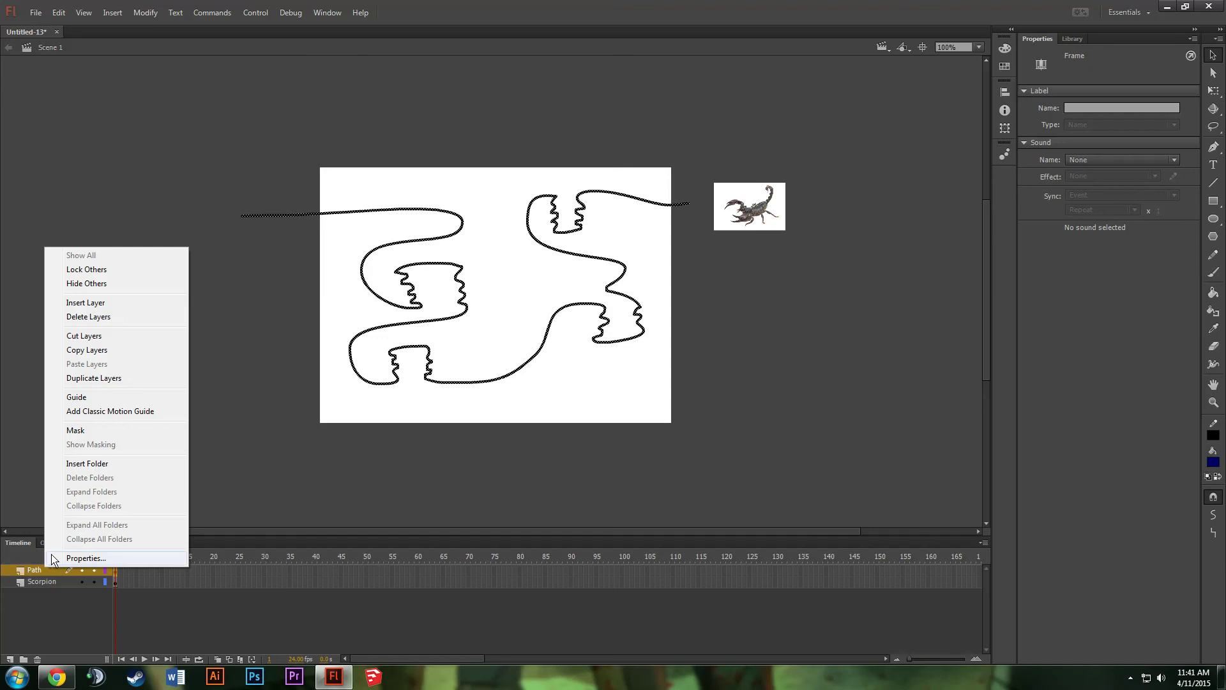
left_click(79, 400)
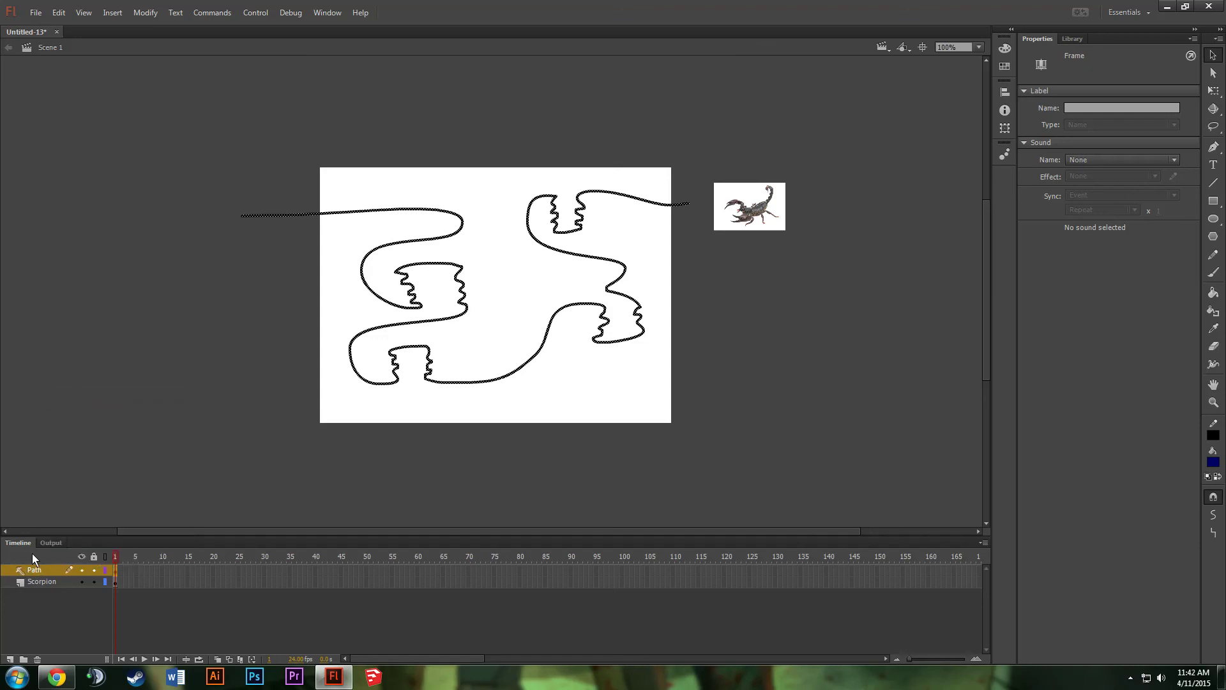
- Insert keyframes at frame 80 on both the Path and Scorpion layers
left_click(136, 463)
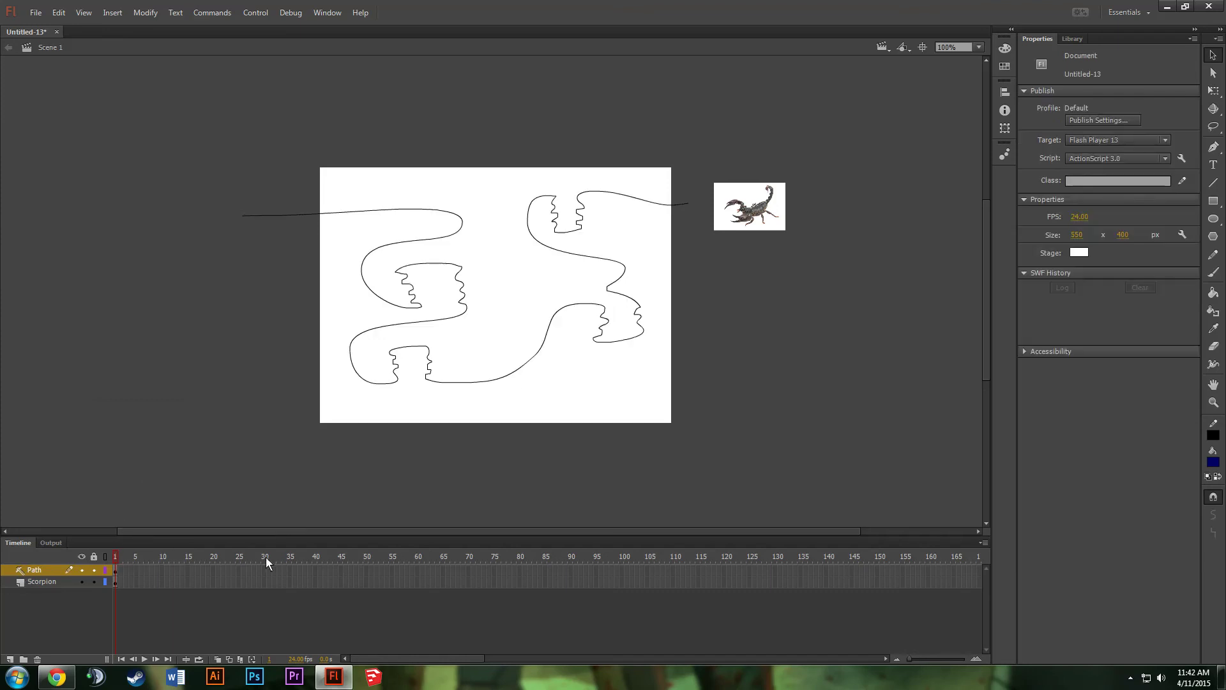
left_click(519, 581)
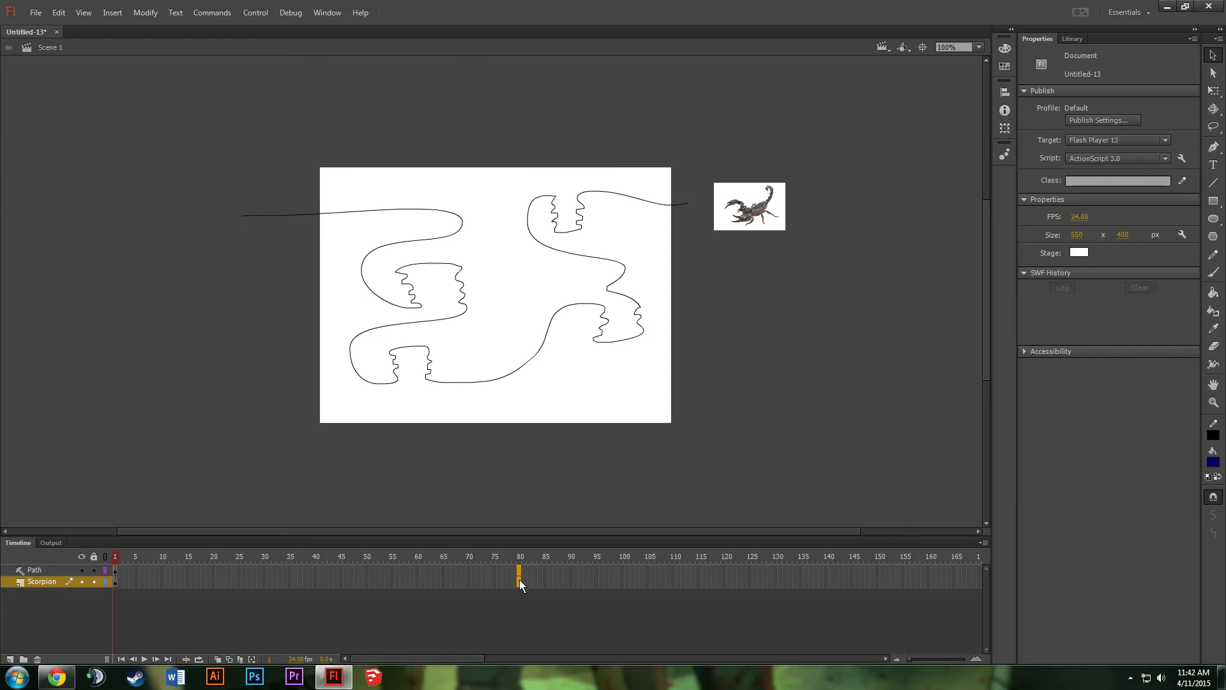
right_click(519, 580)
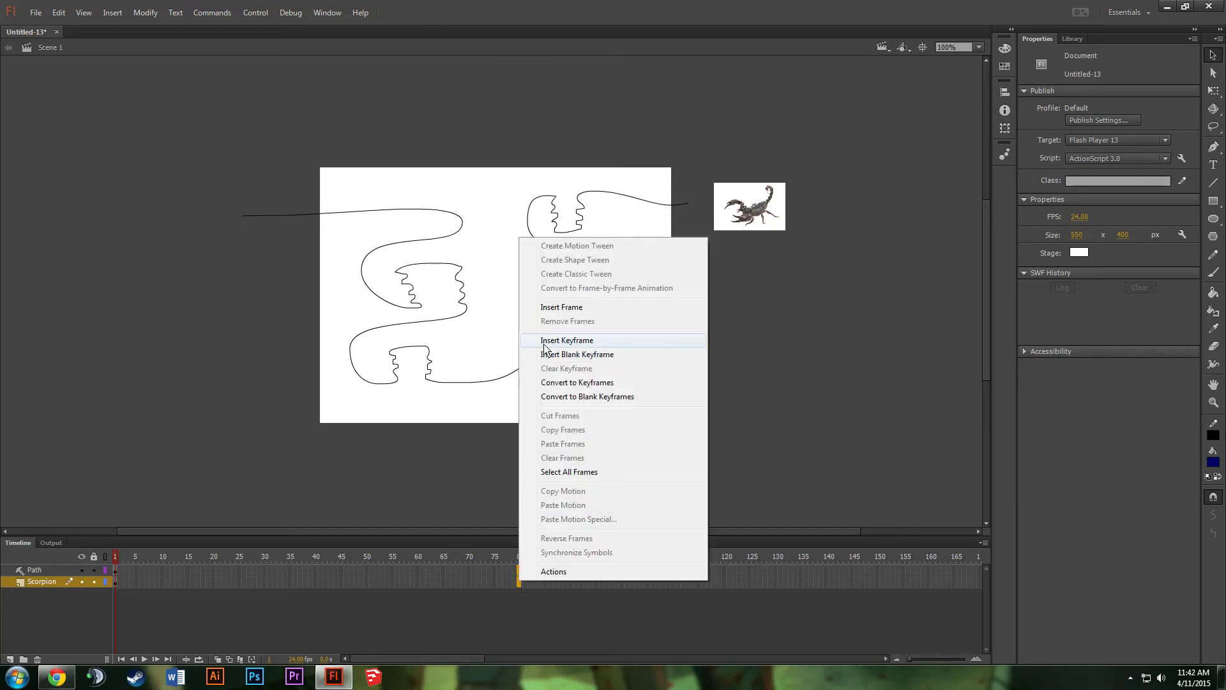
left_click(563, 344)
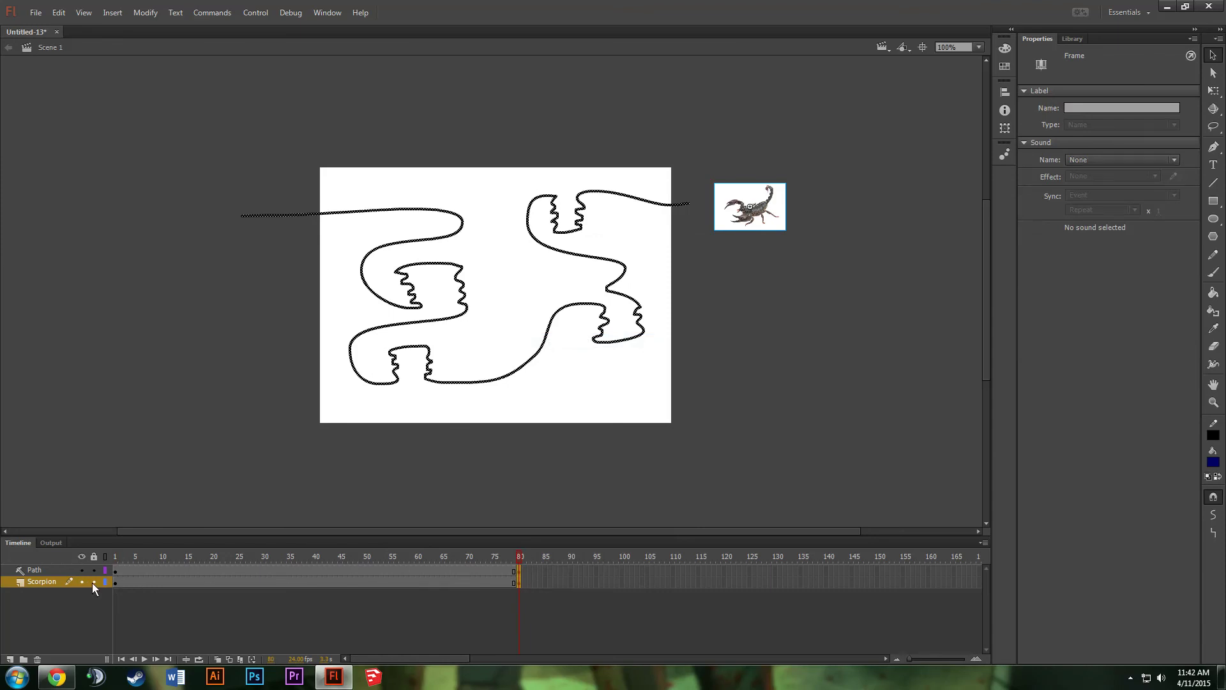
- Drag the Scorpion layer under the Path guide so it becomes an indented guided layer
left_click(117, 582)
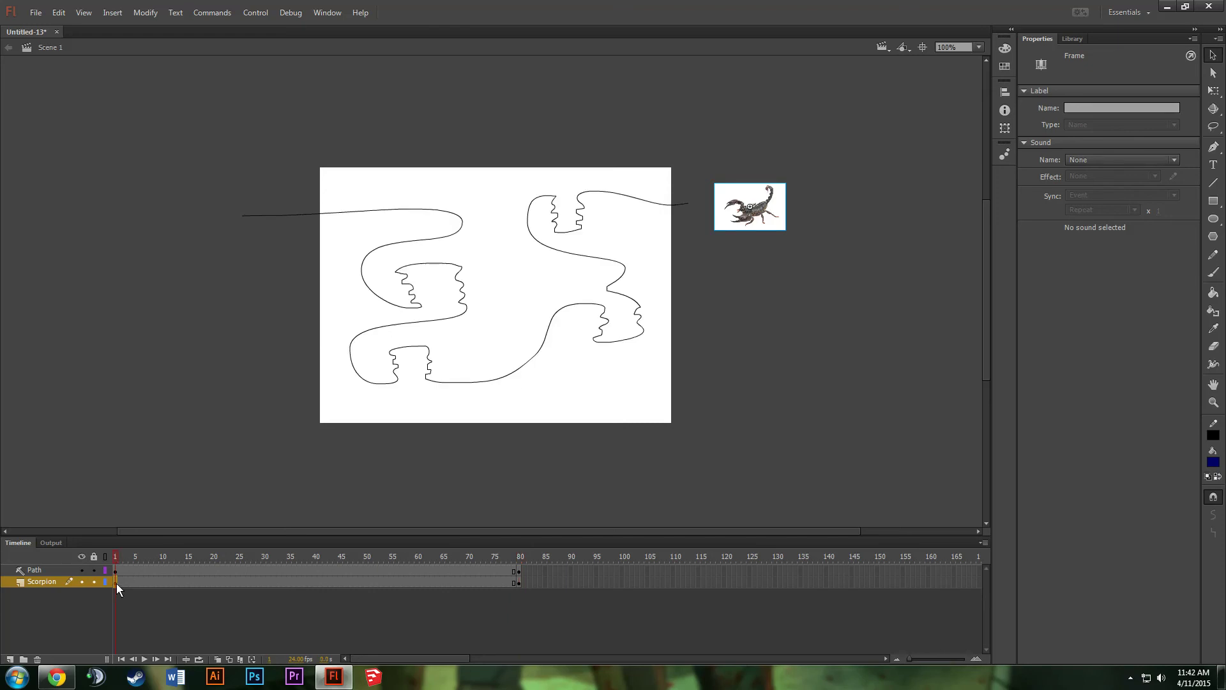
left_click(45, 581)
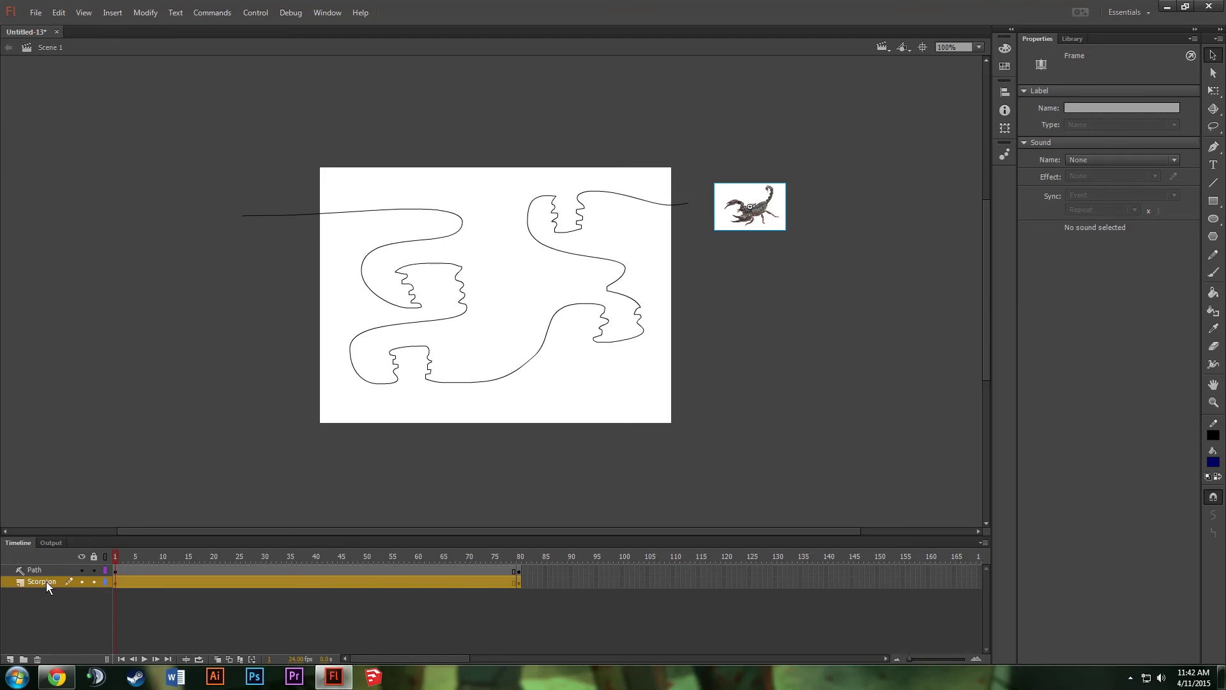
left_click_drag(46, 581, 47, 577)
left_click_drag(24, 577, 31, 580)
mouse_move(29, 581)
left_mouse_down()
mouse_move(21, 571)
mouse_move(43, 583)
left_mouse_up()
- Classic-tween the Scorpion layer's frames 1–80, snapping the scorpion to the path's right end at frame 1
left_click(244, 611)
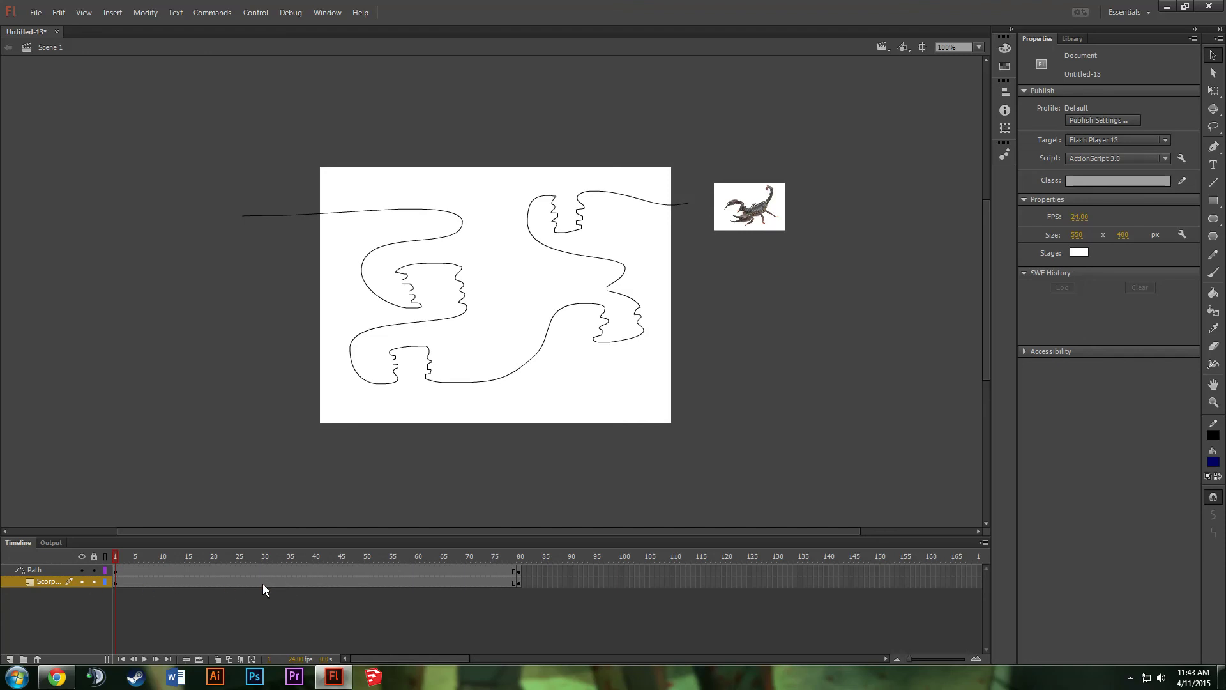
right_click(263, 583)
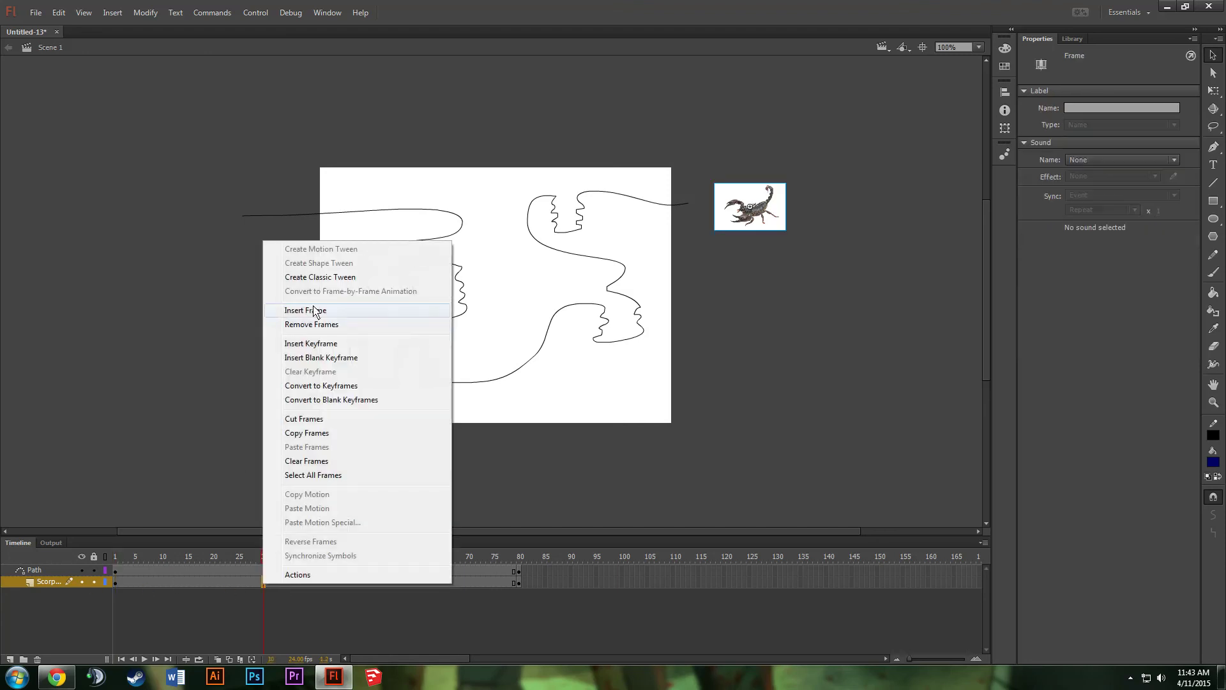
left_click(348, 279)
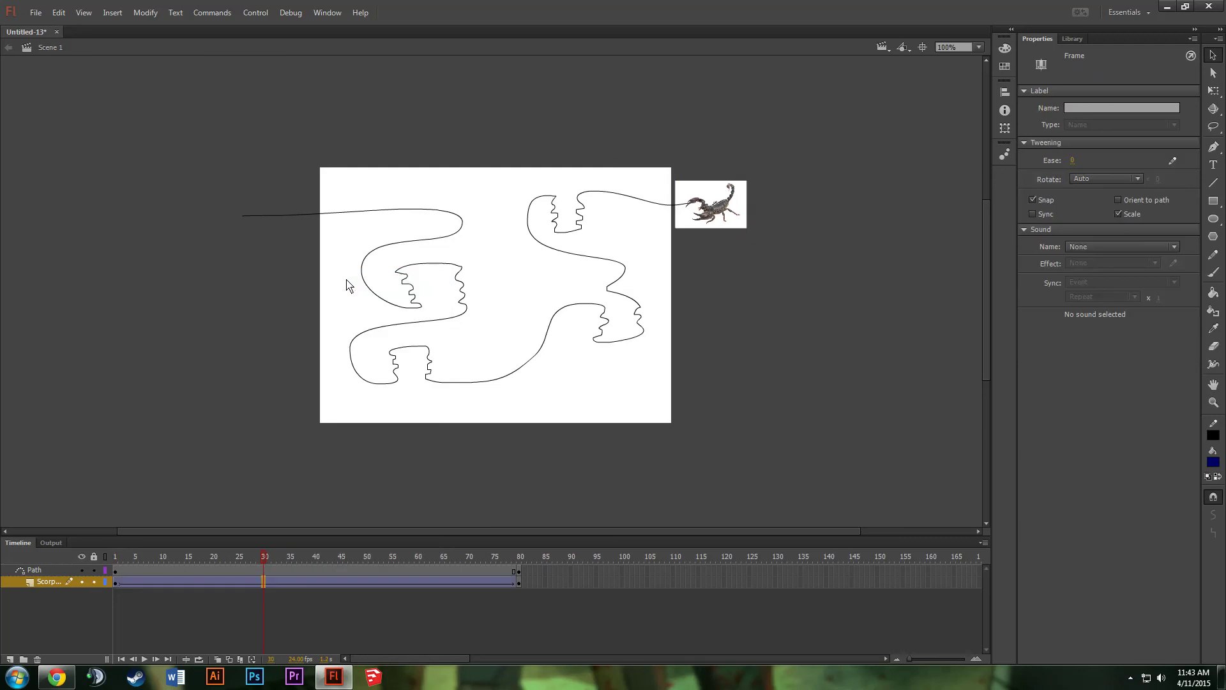
left_click(116, 582)
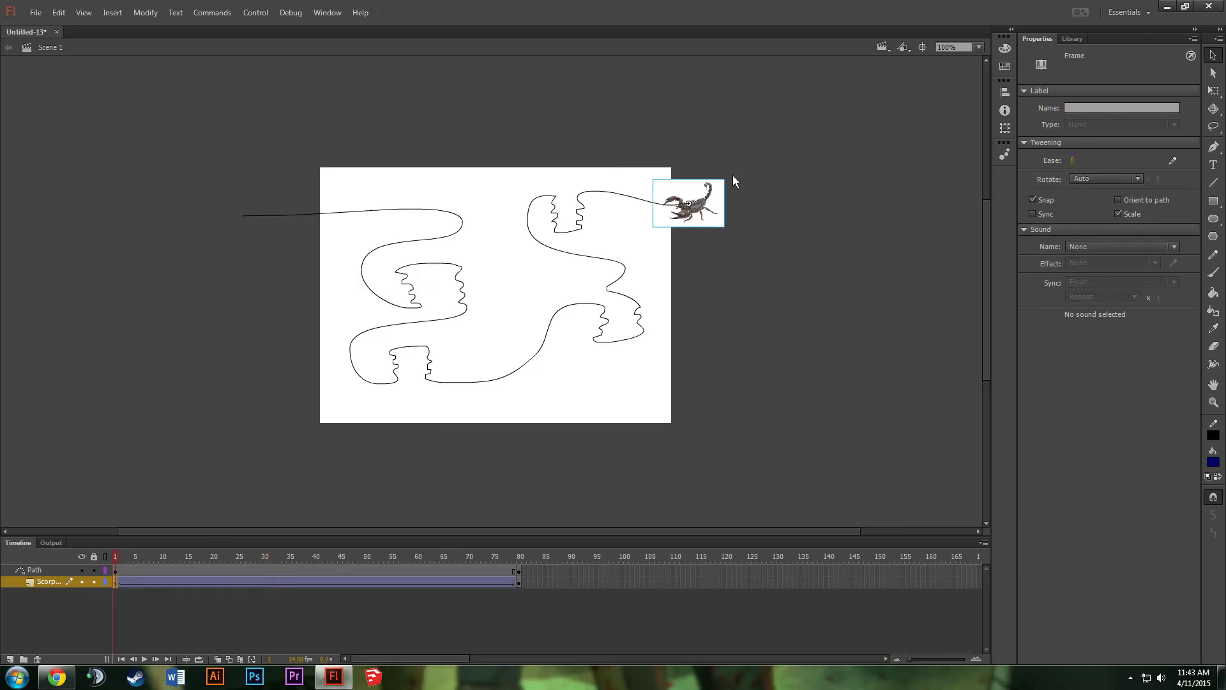
mouse_move(701, 209)
left_mouse_down()
mouse_move(730, 192)
mouse_move(685, 204)
mouse_move(723, 206)
mouse_move(696, 203)
mouse_move(718, 187)
mouse_move(697, 203)
left_mouse_up()
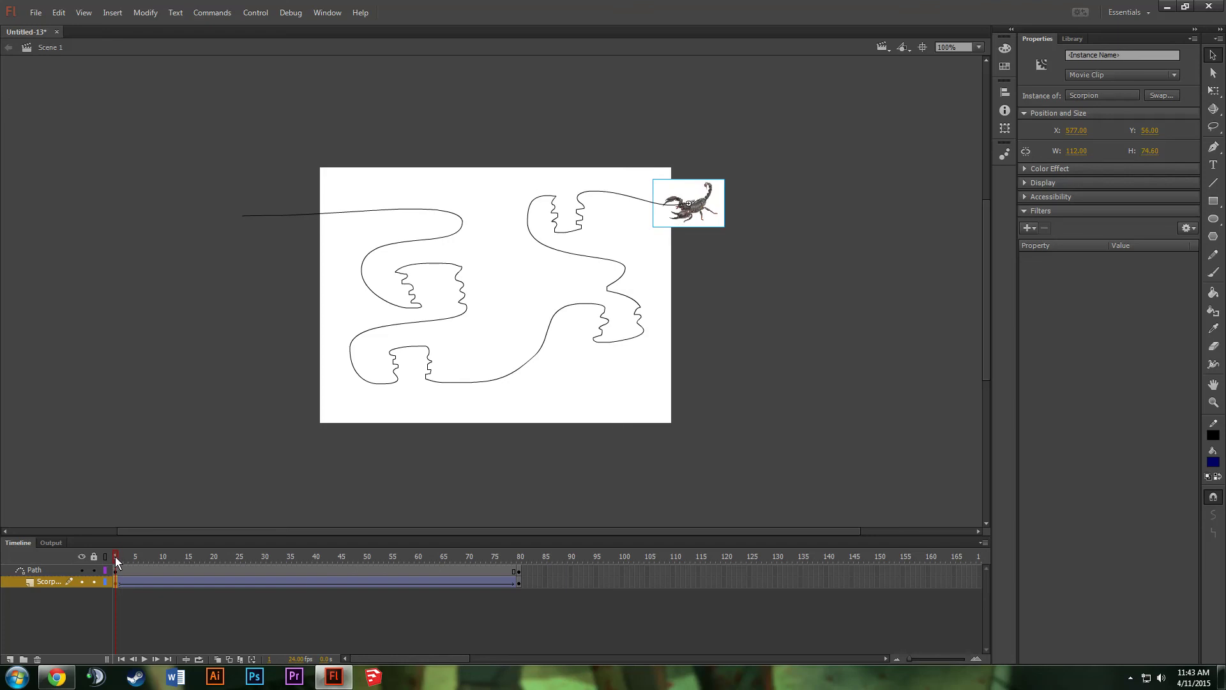
- At frame 80, snap the scorpion instance onto the guide path's left end
left_click(518, 581)
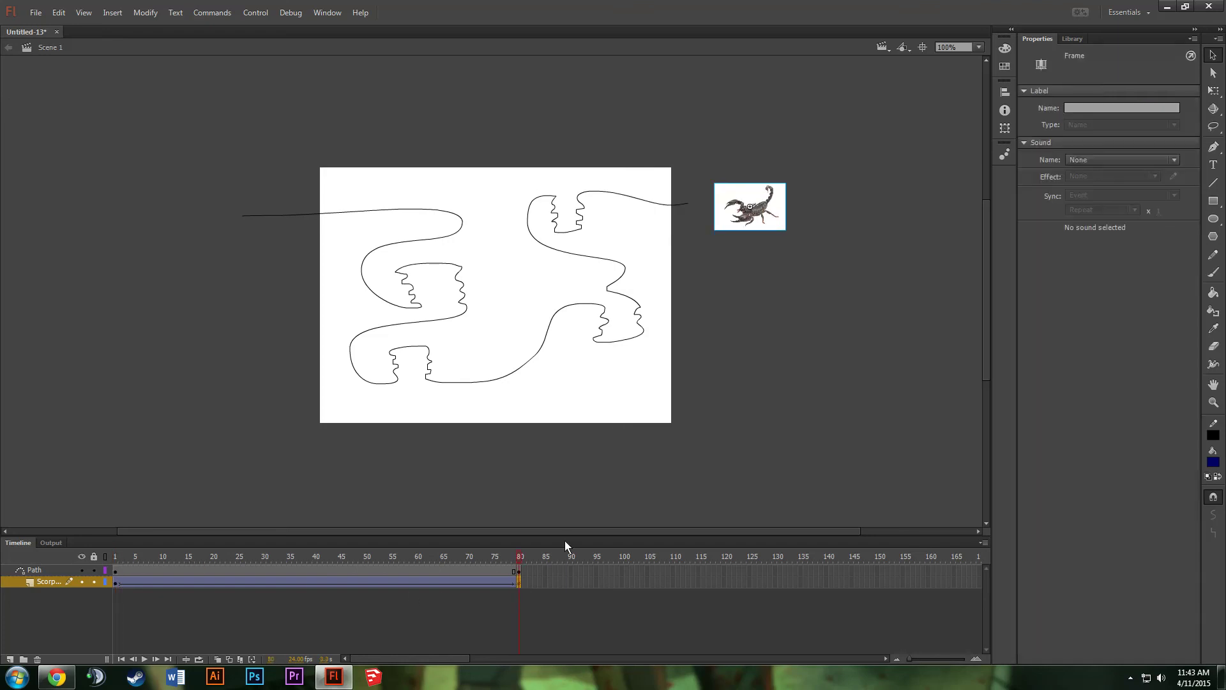
left_click_drag(774, 203, 254, 209)
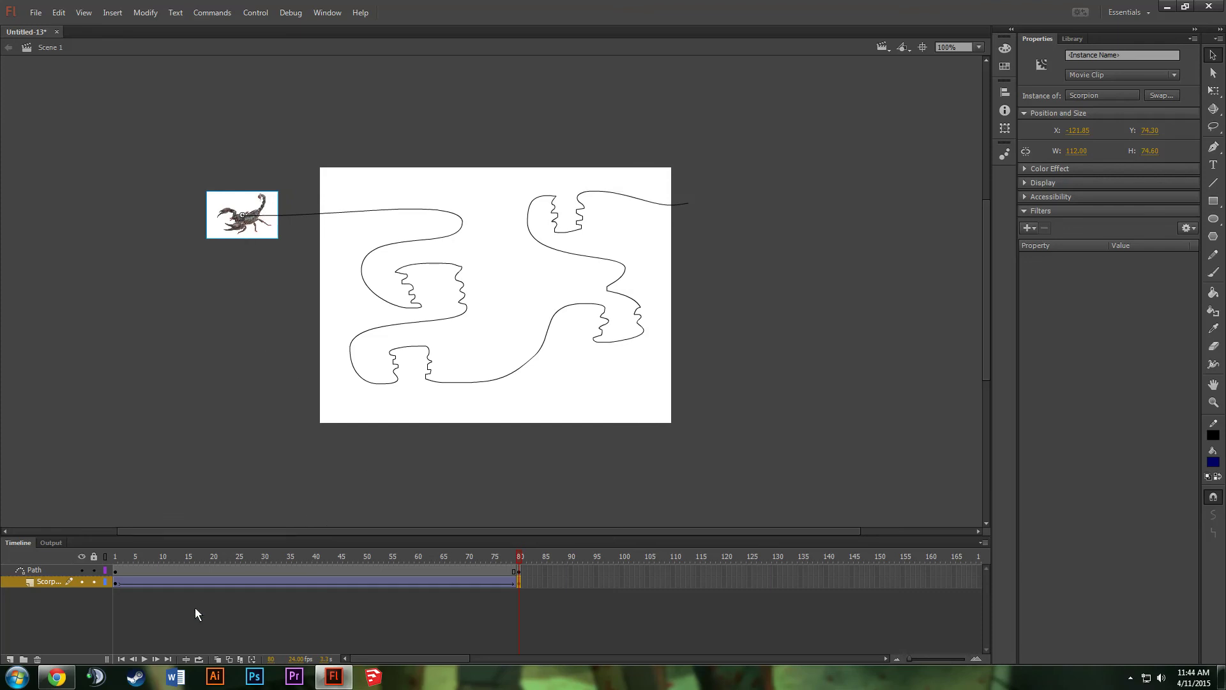
- Preview the tween to watch the scorpion travel along the winding guide path
left_click(145, 659)
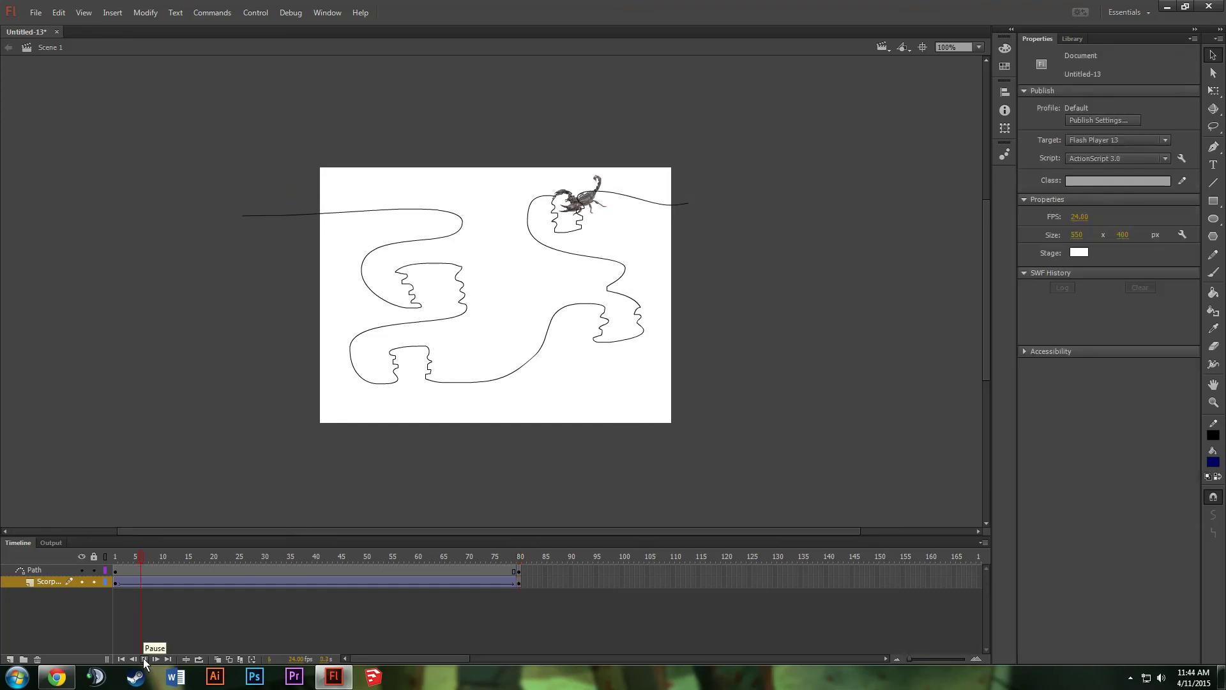